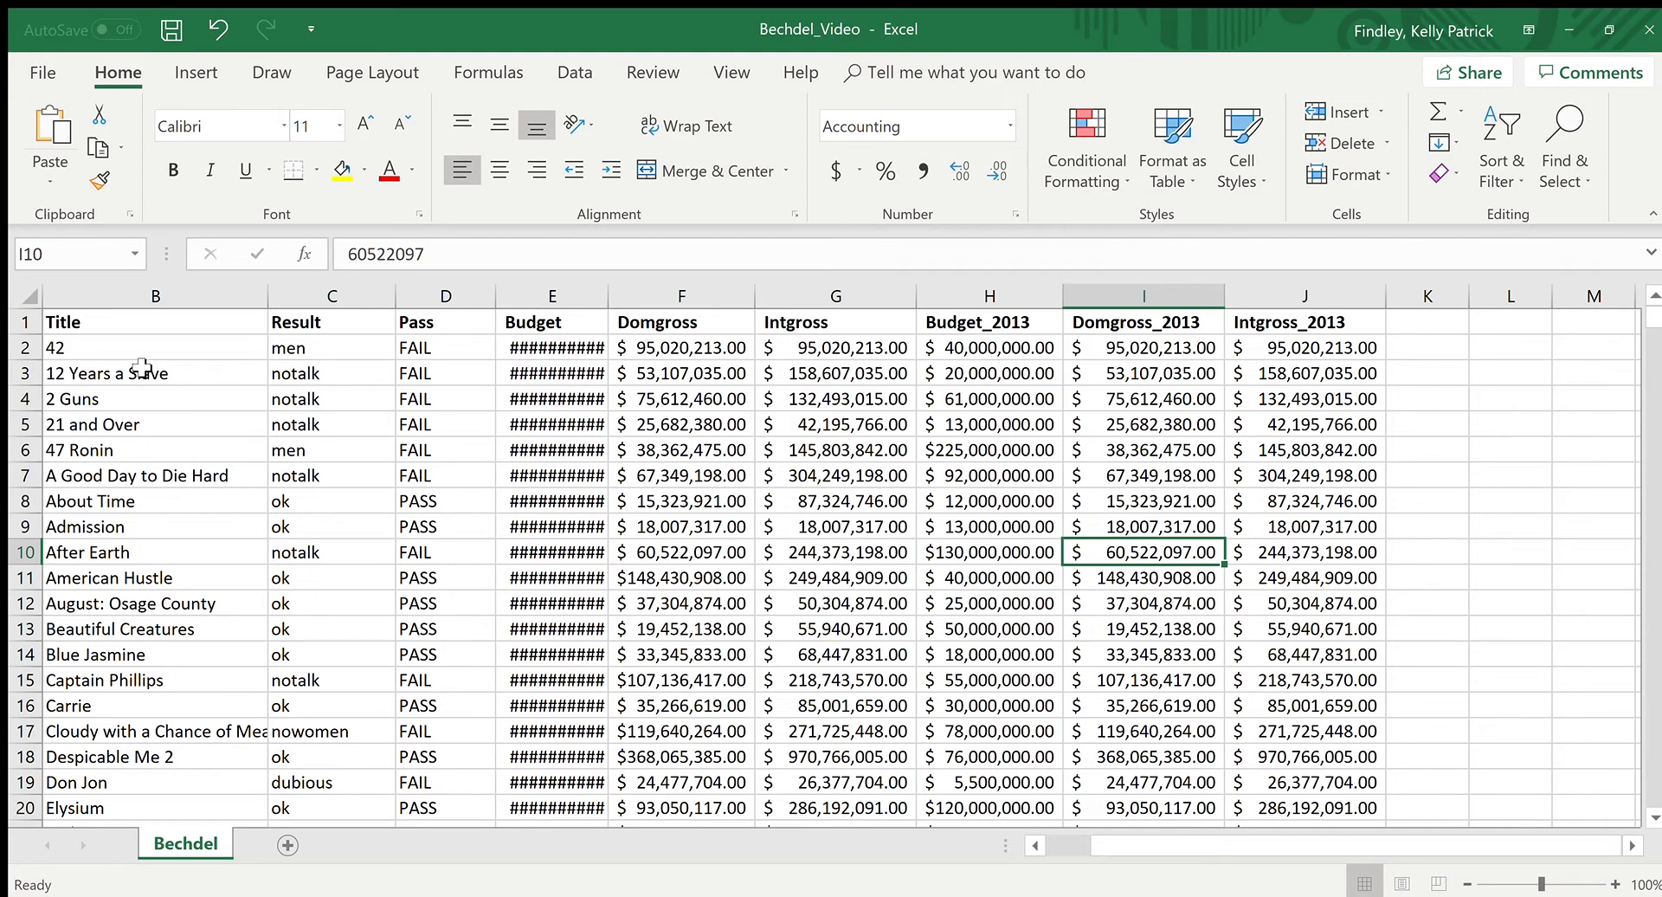
# Step: Look over the column headers beginning with Title and browse the movie rows down the Bechdel sheet and back
pyautogui.click(112, 347)
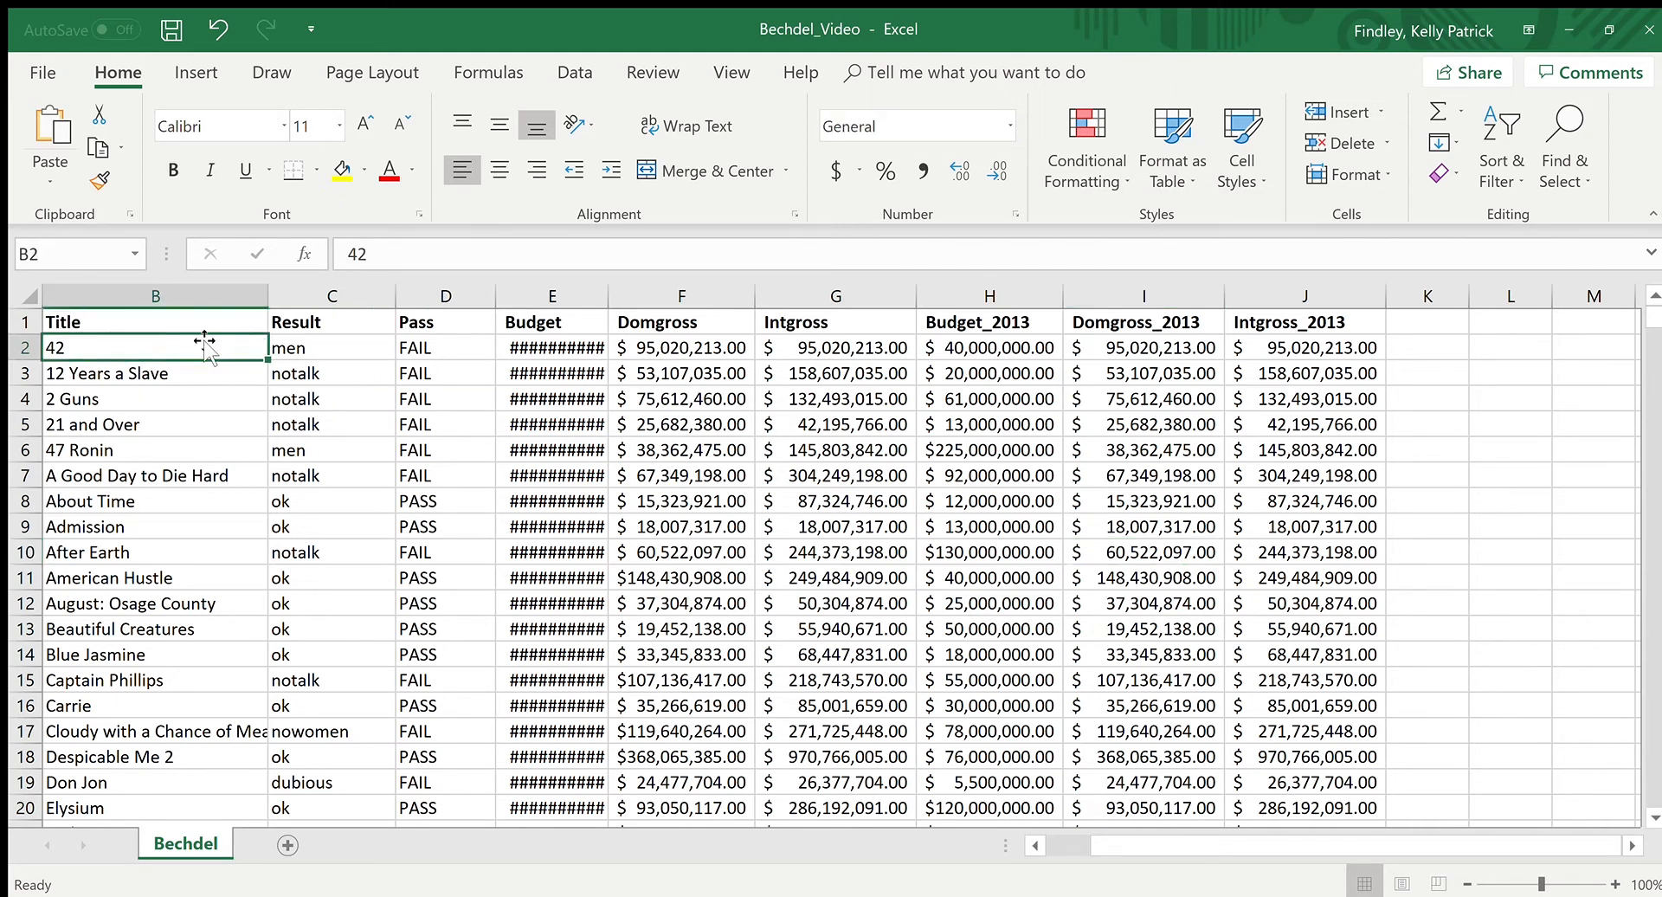
pyautogui.click(96, 319)
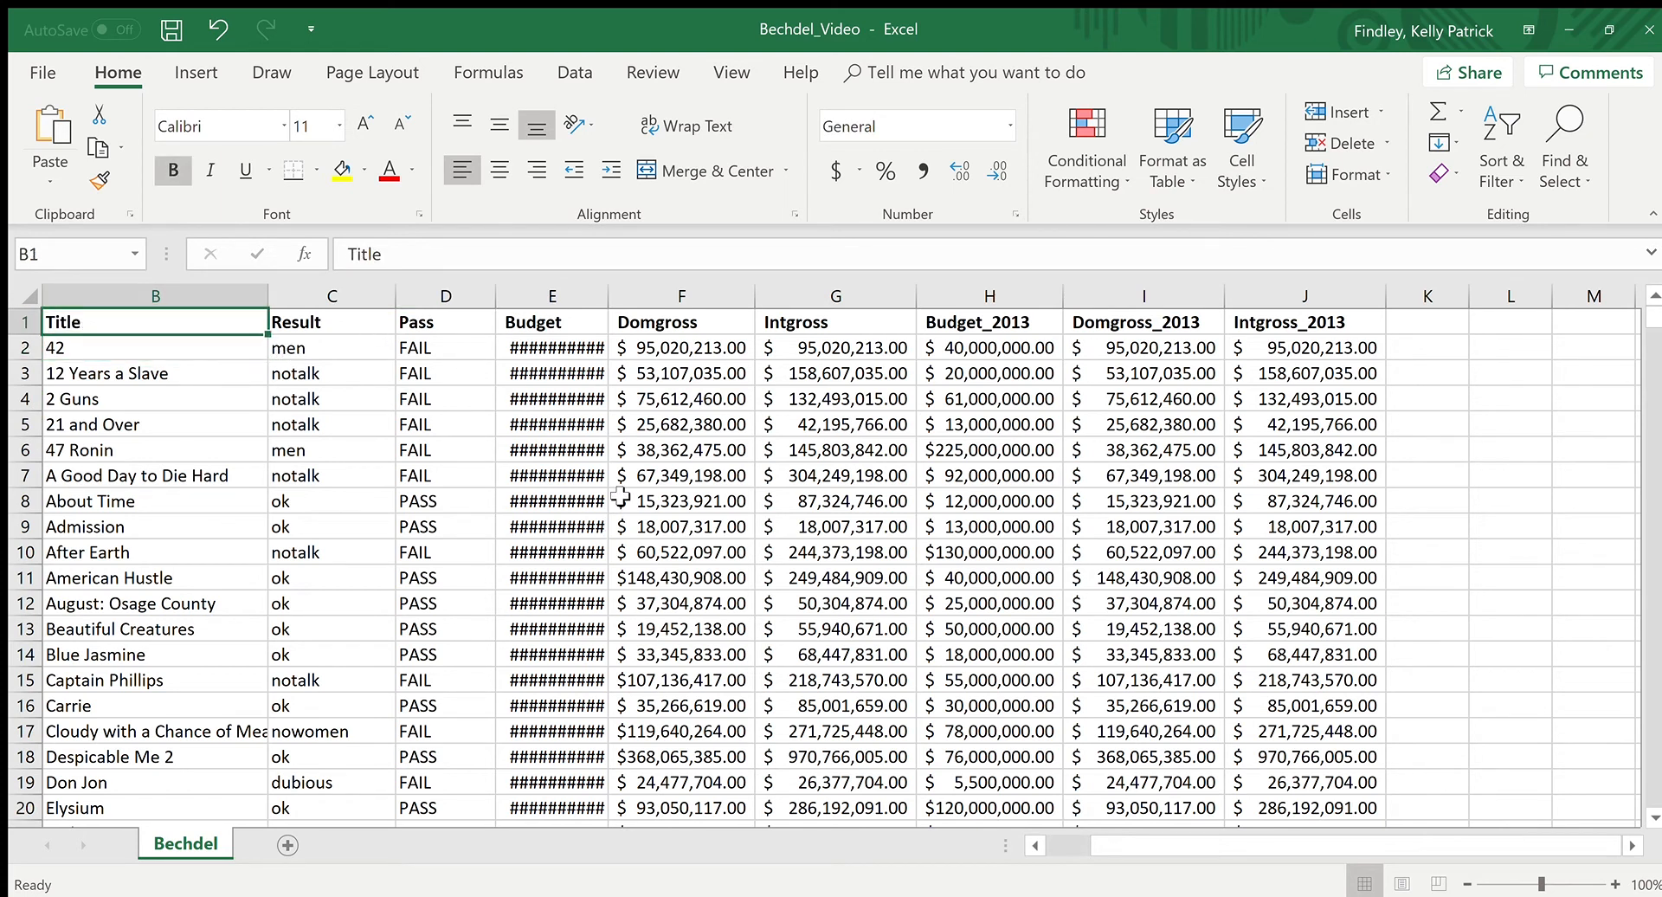
pyautogui.press('Right')
pyautogui.press('Left')
pyautogui.press('Right')
pyautogui.press('Right')
pyautogui.press('Right')
pyautogui.press('Left')
pyautogui.press('Left')
pyautogui.press('Left')
pyautogui.moveTo(1655, 322); pyautogui.dragTo(1655, 440)
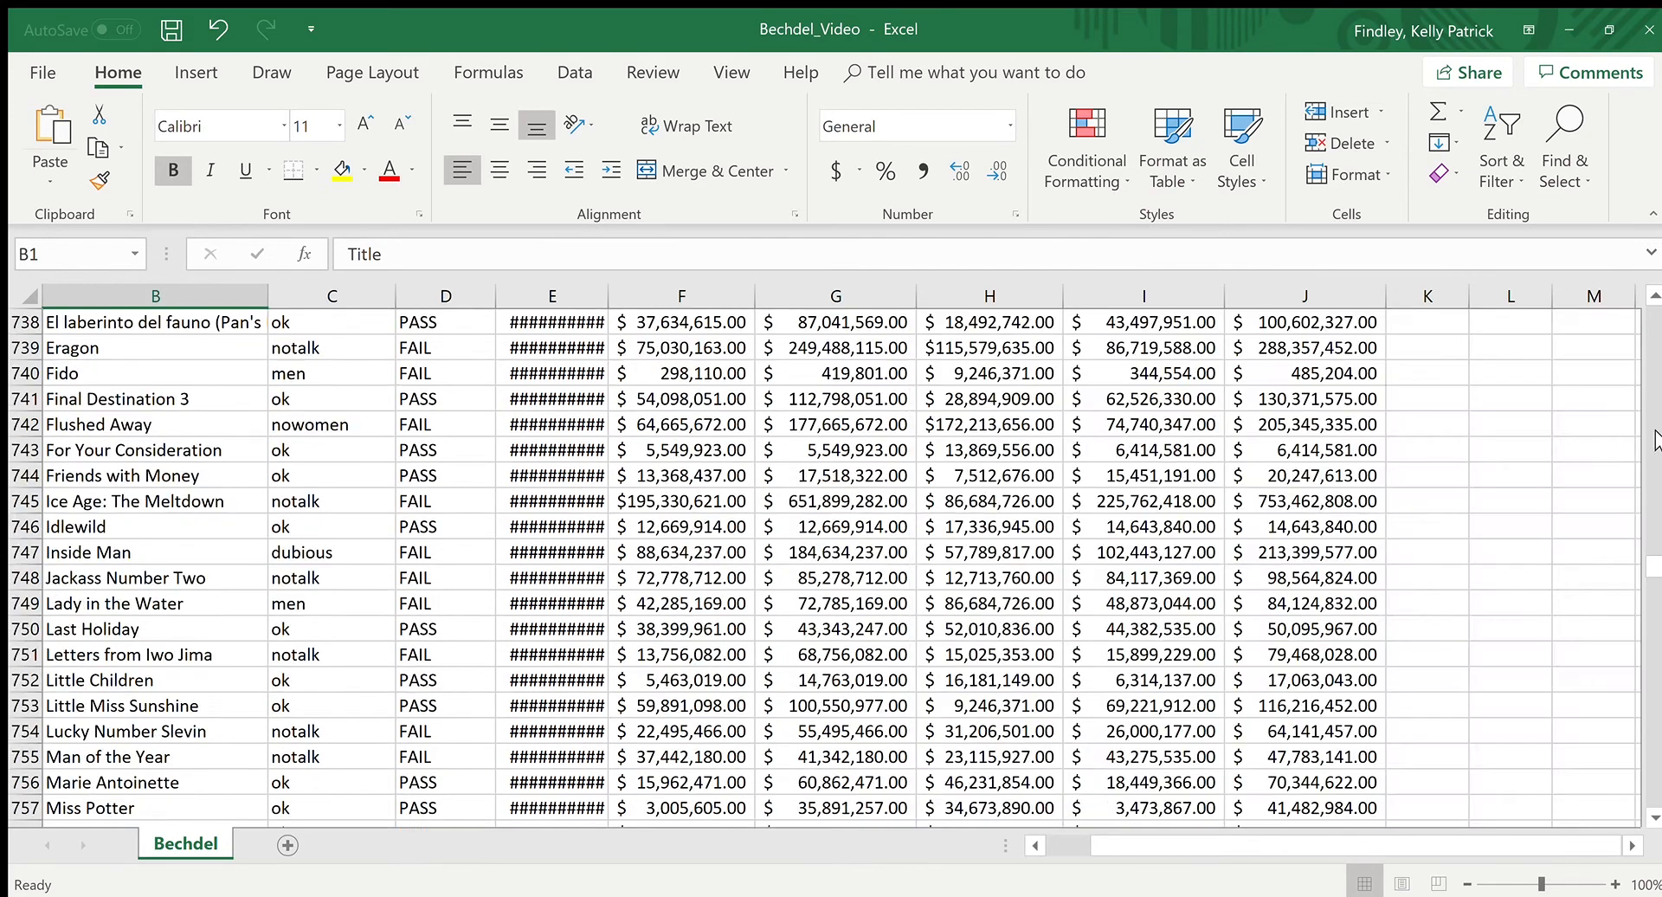
pyautogui.moveTo(1655, 558); pyautogui.dragTo(1654, 555)
pyautogui.moveTo(1642, 295); pyautogui.dragTo(1644, 295)
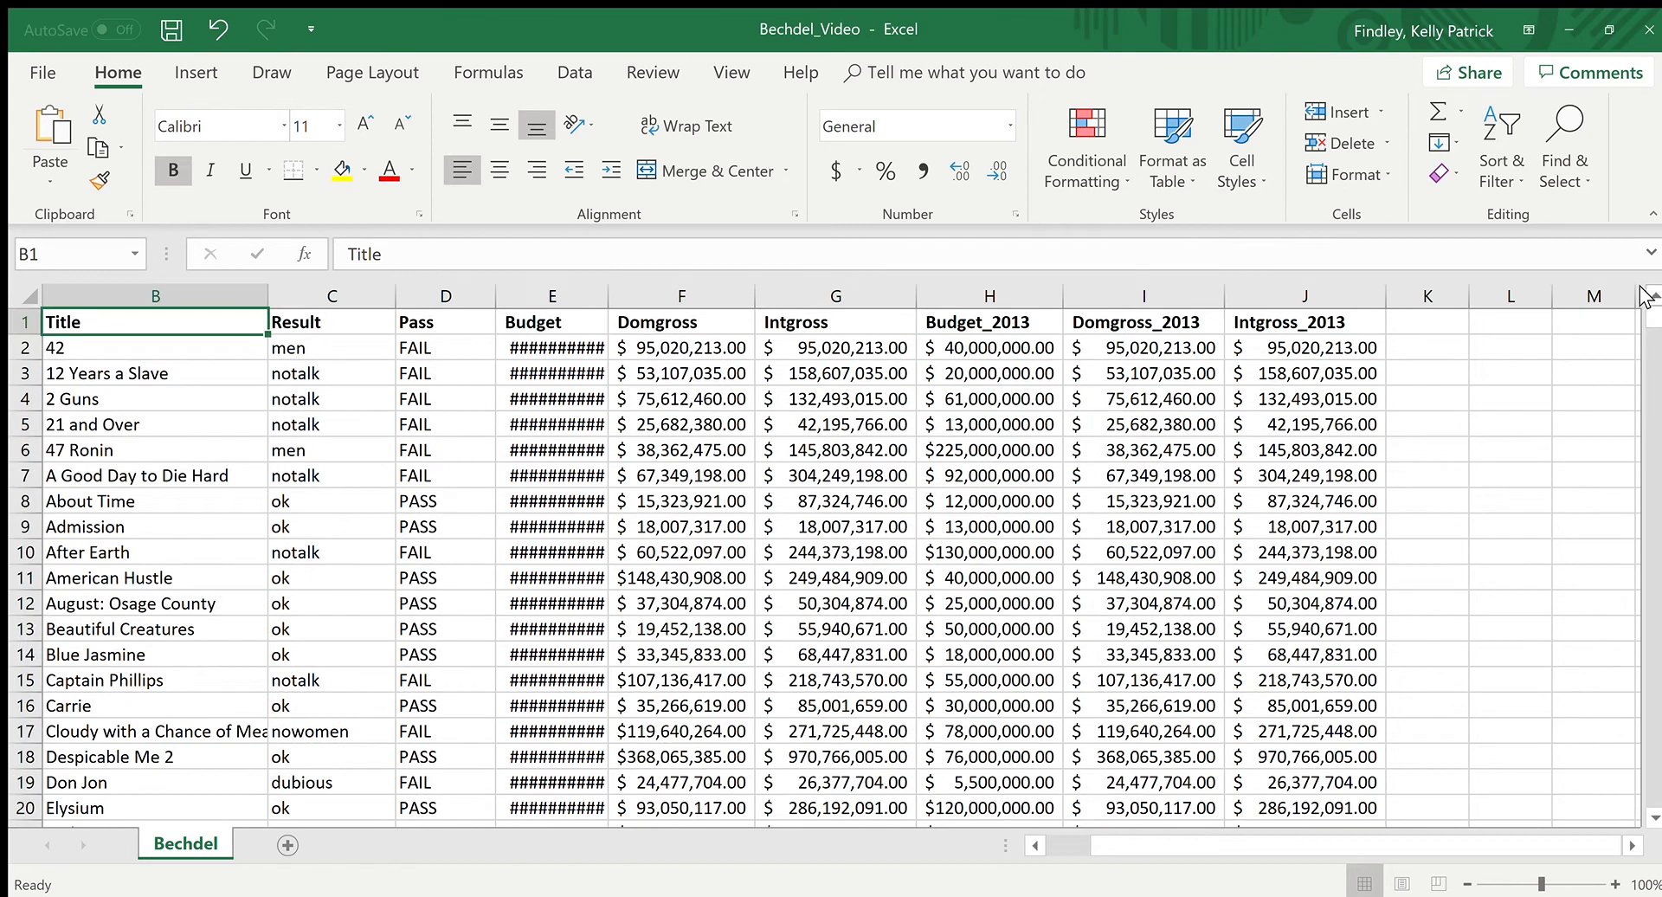
# Step: Examine the Title, Result and Pass columns, including the different Result entries down to the nowomen entry in row 17
pyautogui.click(197, 299)
pyautogui.click(351, 299)
pyautogui.click(437, 299)
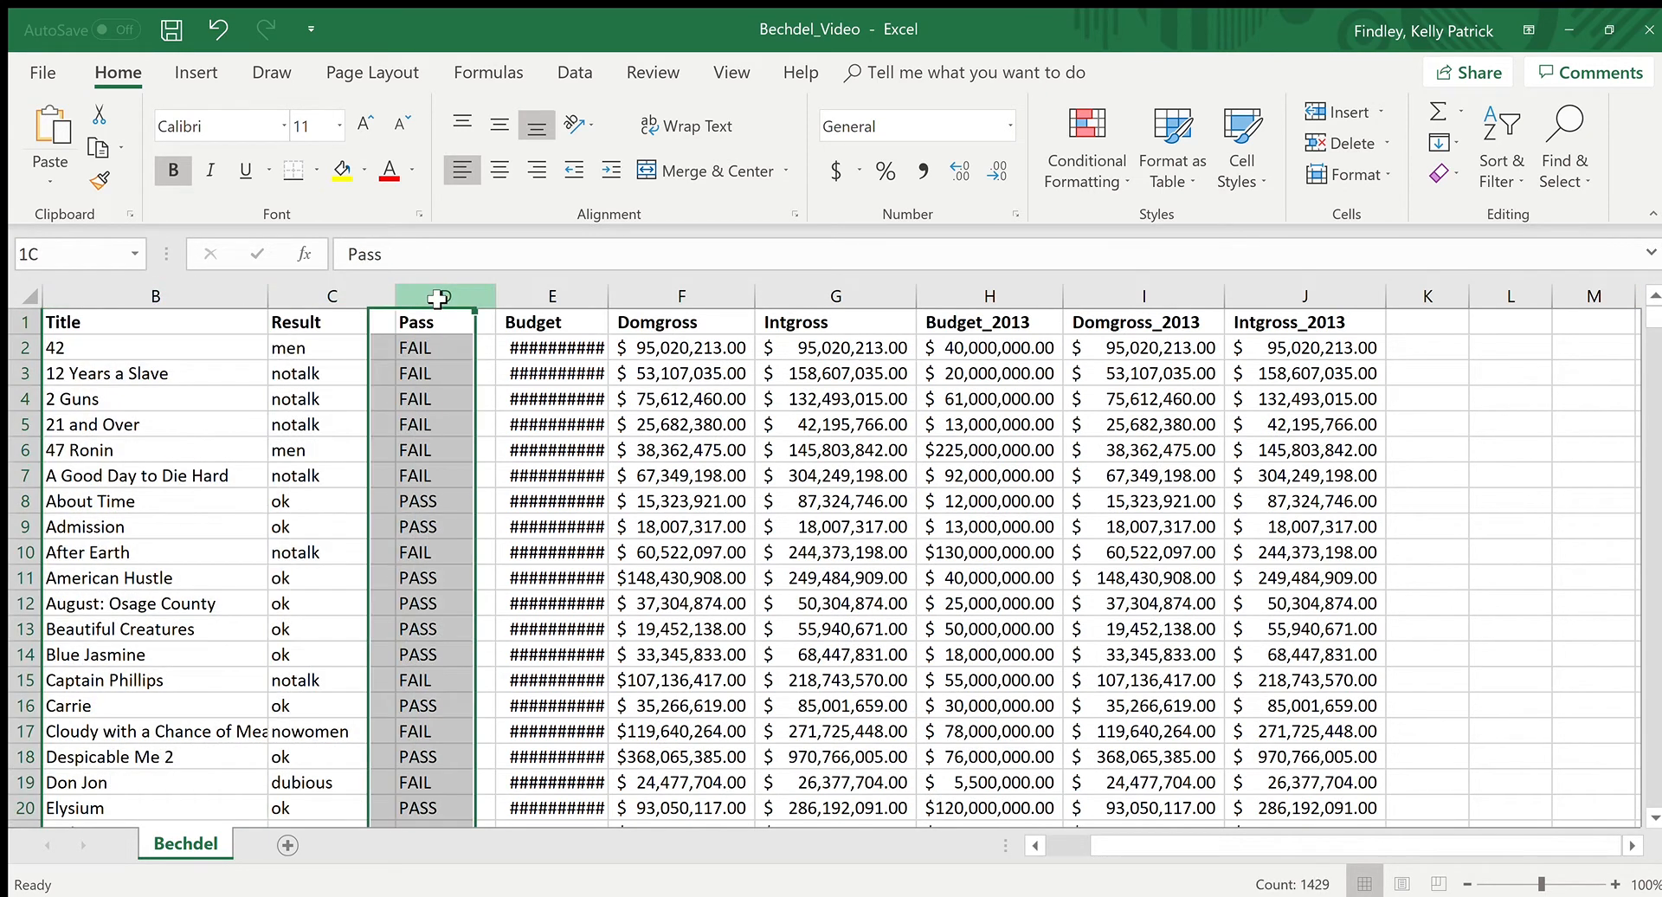
pyautogui.click(183, 297)
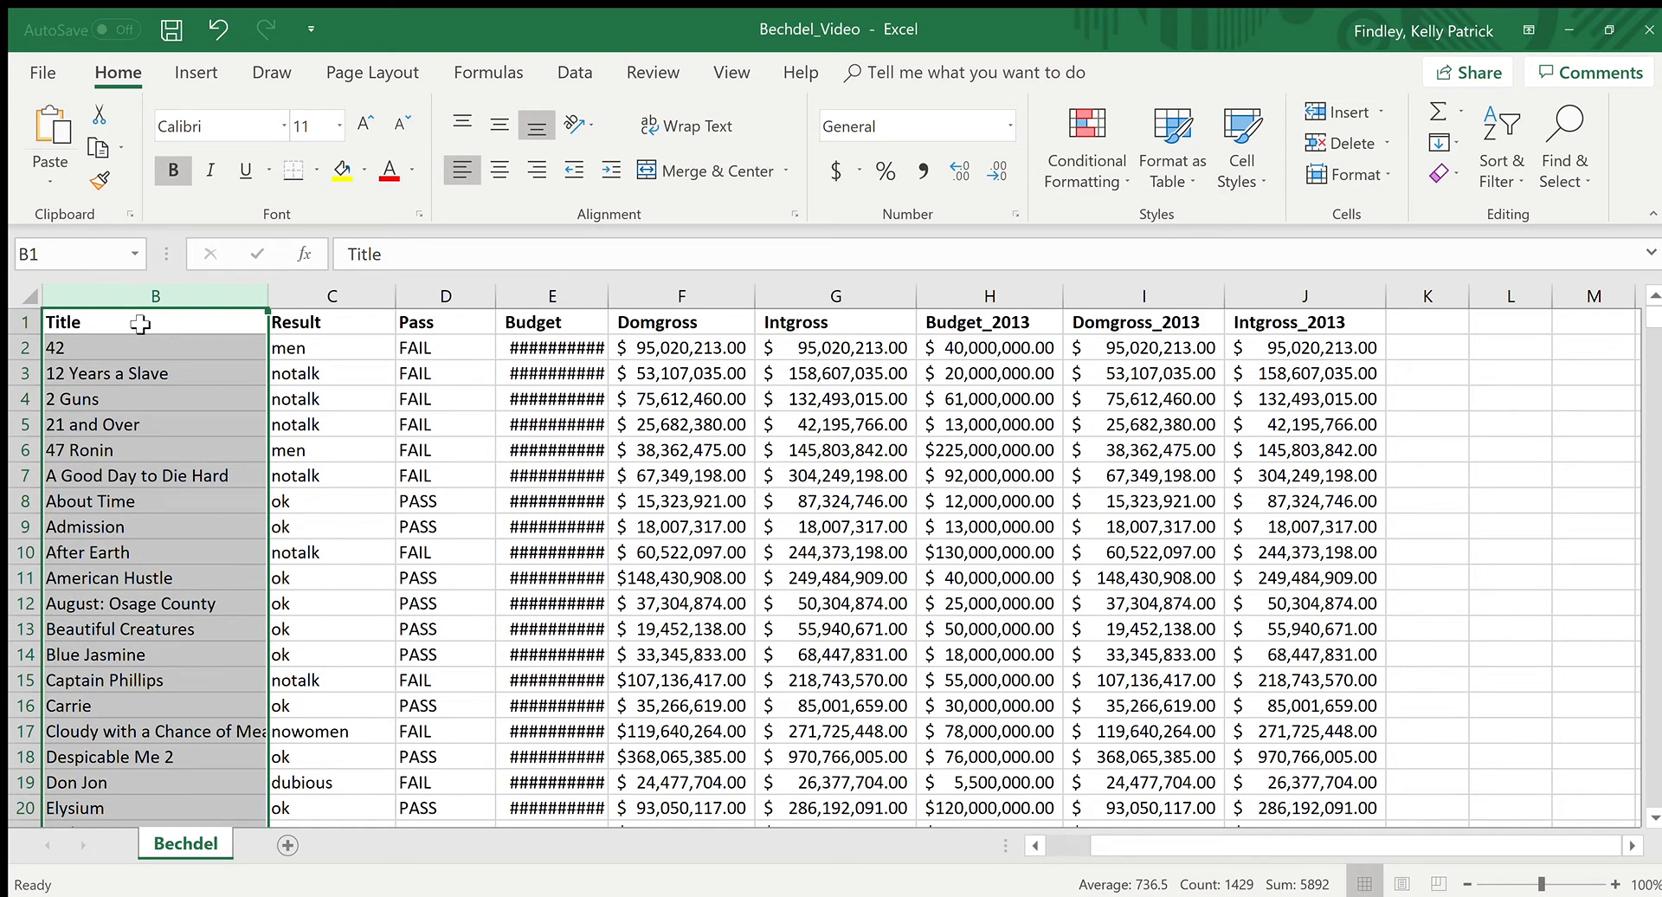
pyautogui.click(332, 296)
pyautogui.click(357, 379)
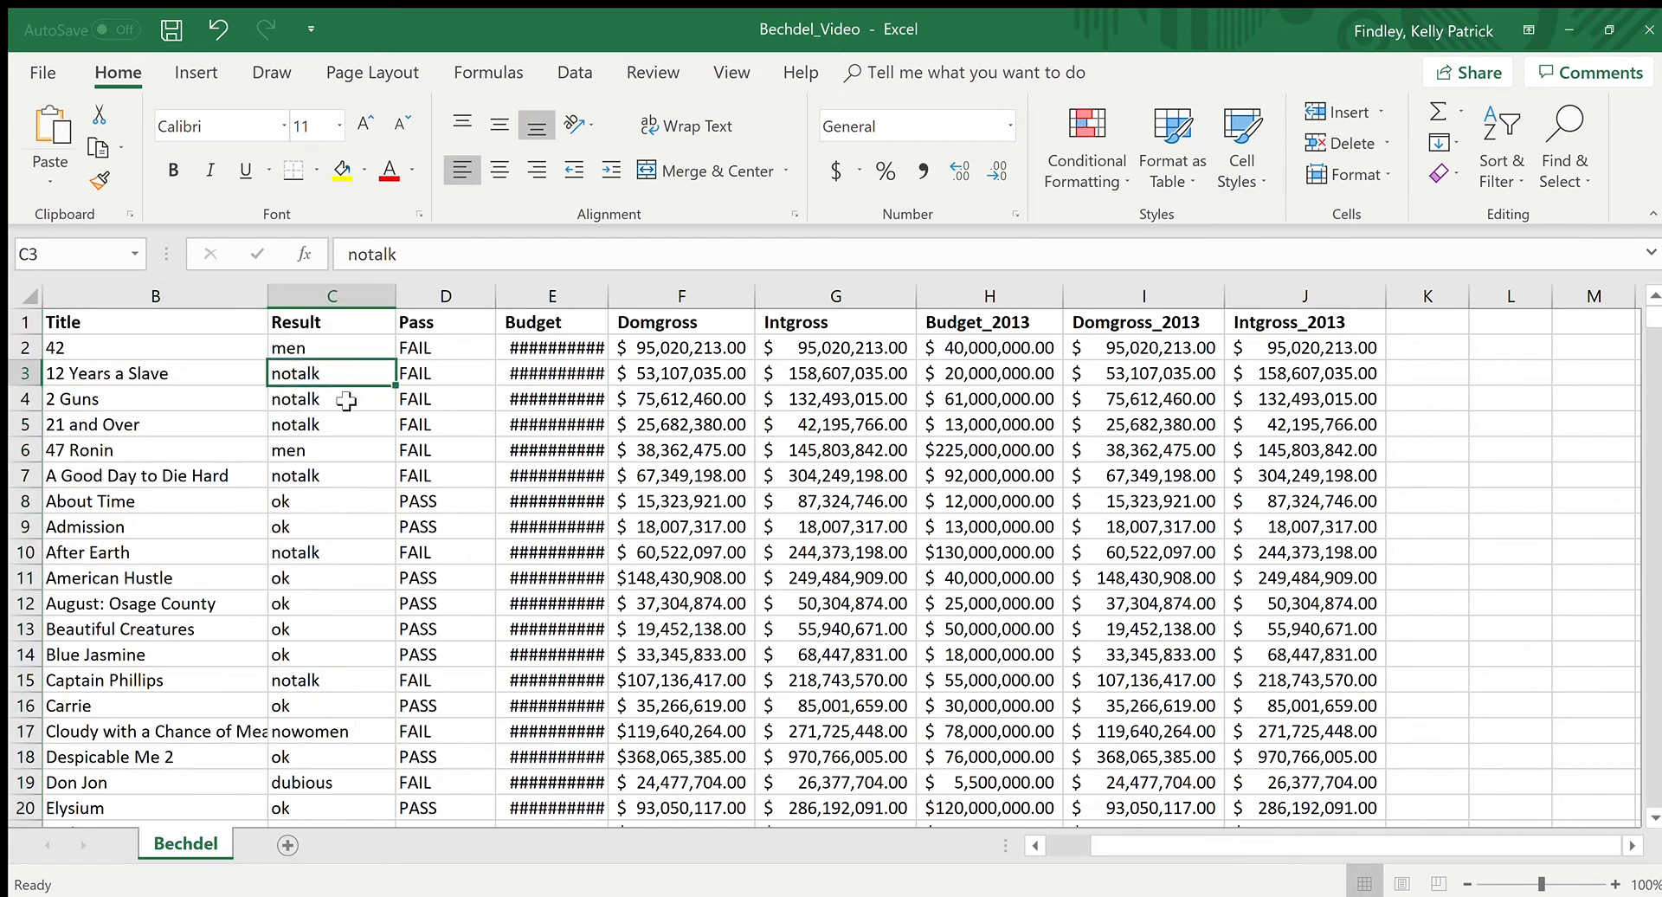
pyautogui.moveTo(345, 349); pyautogui.dragTo(348, 661)
pyautogui.click(347, 729)
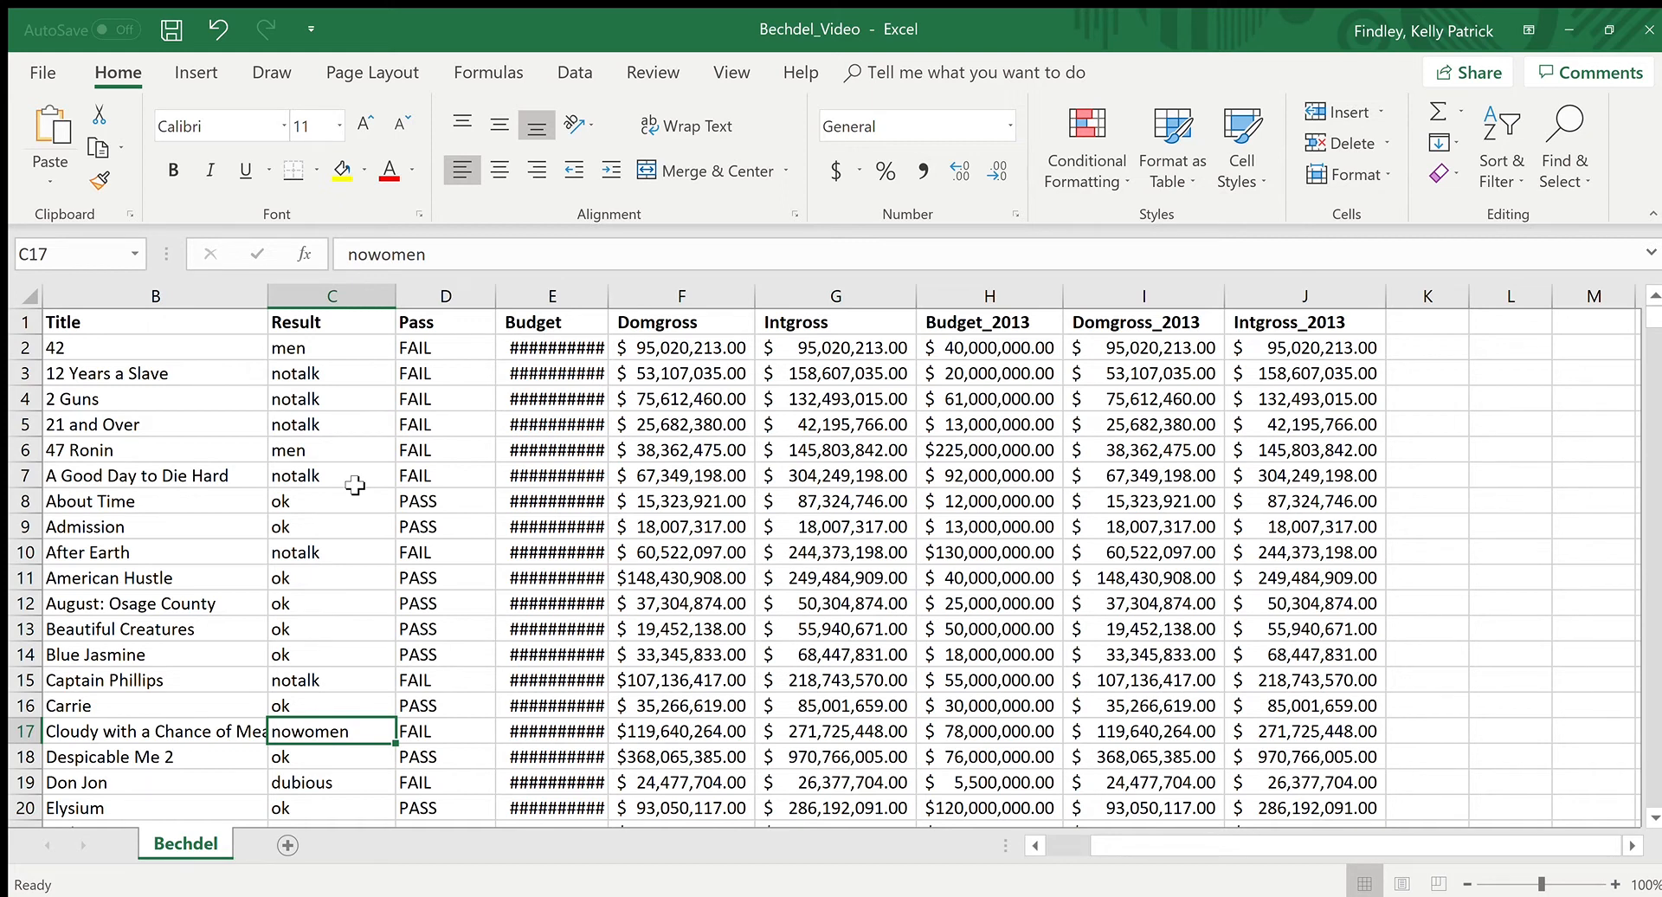
# Step: Review the Result column and check the Result entry for the movie 42 in row 2
pyautogui.click(342, 296)
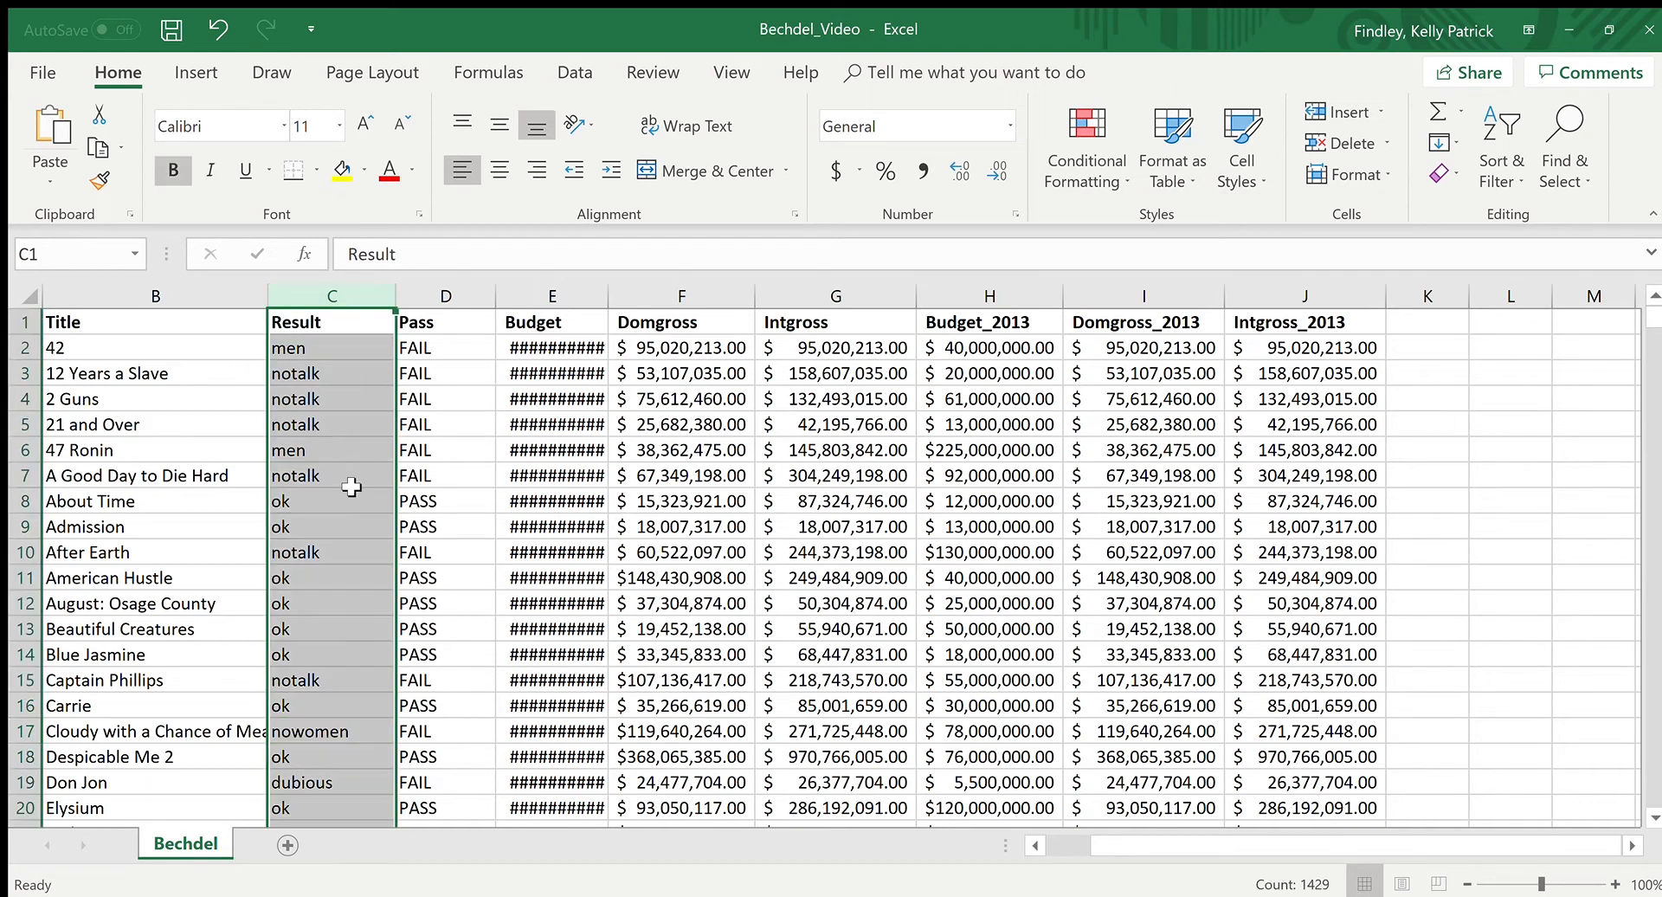
pyautogui.click(221, 481)
pyautogui.click(312, 389)
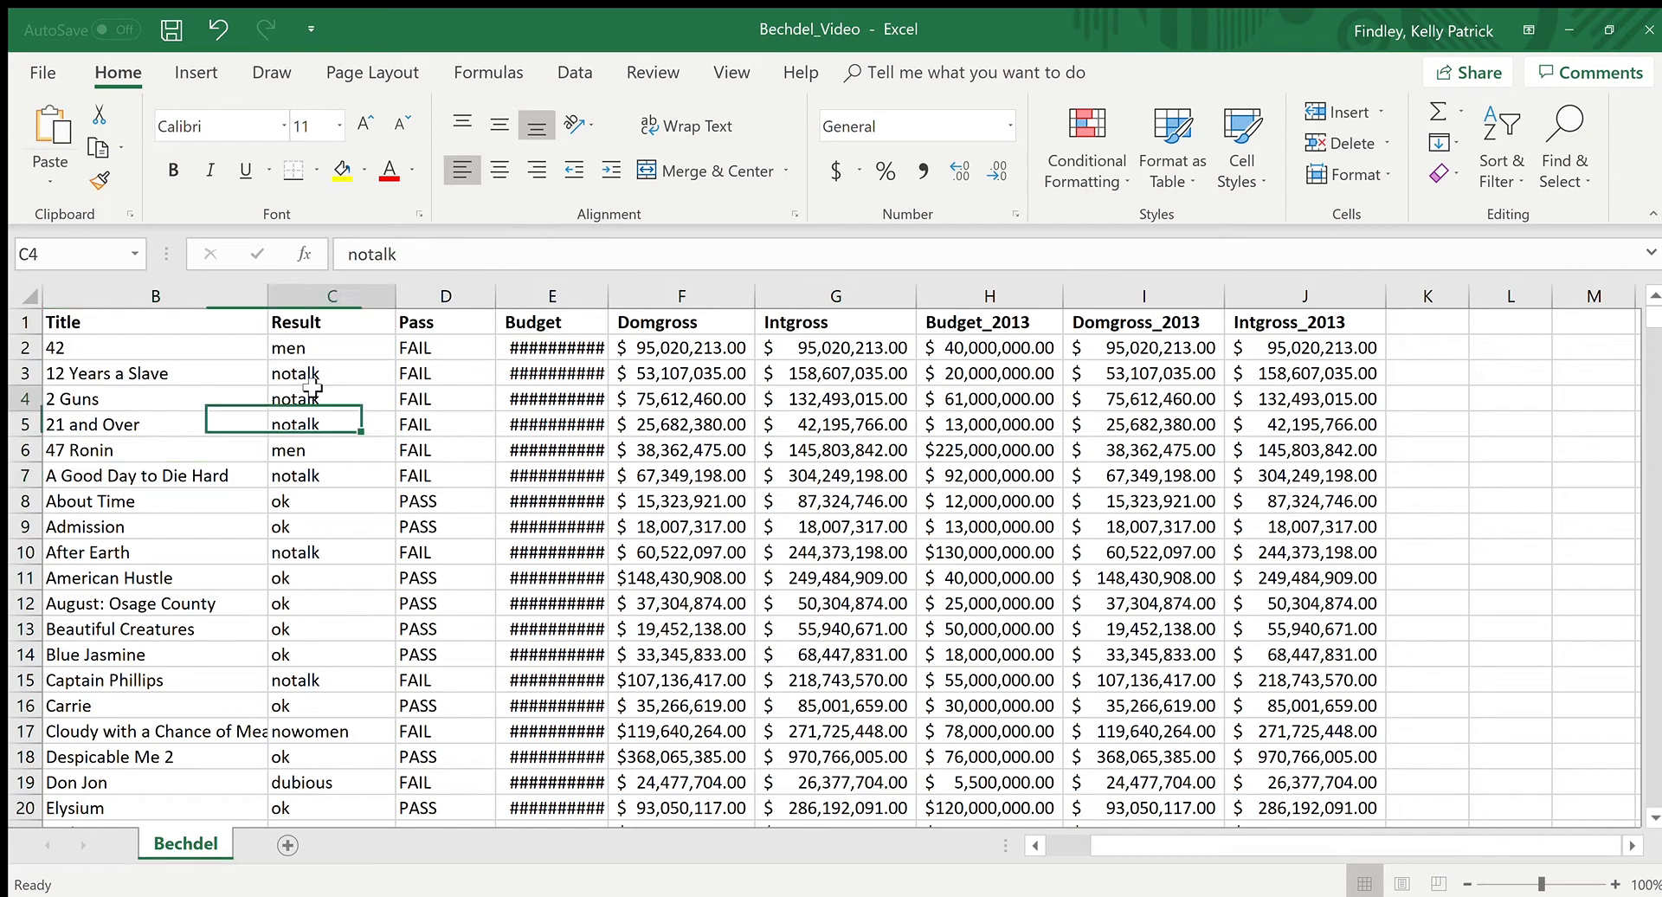
pyautogui.click(350, 346)
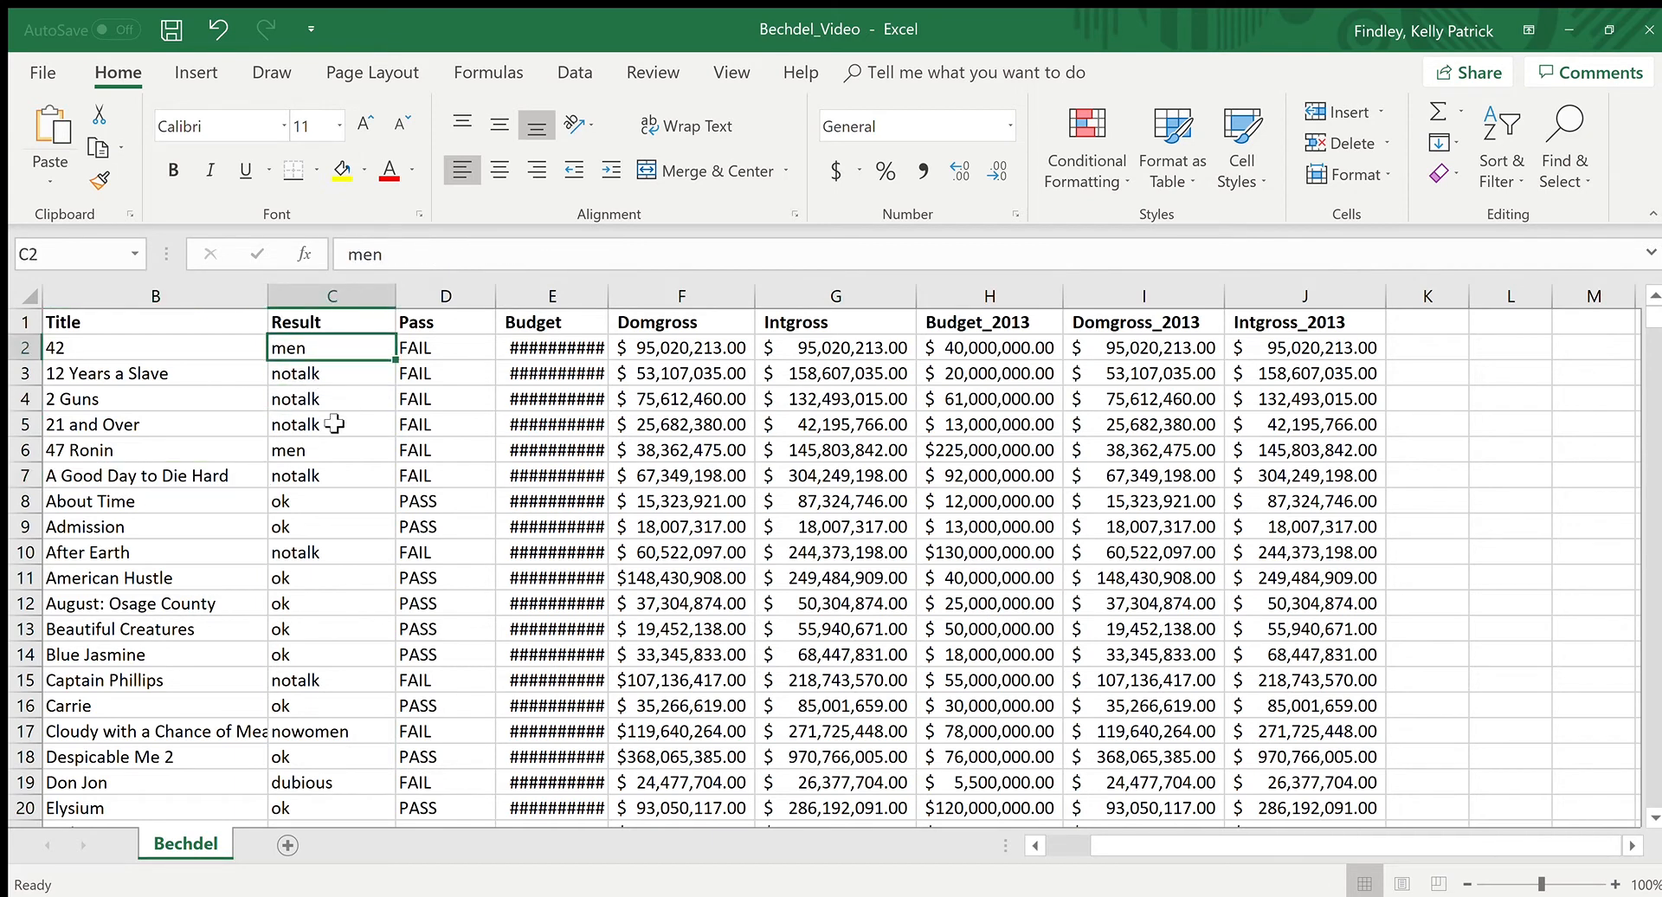
pyautogui.click(227, 354)
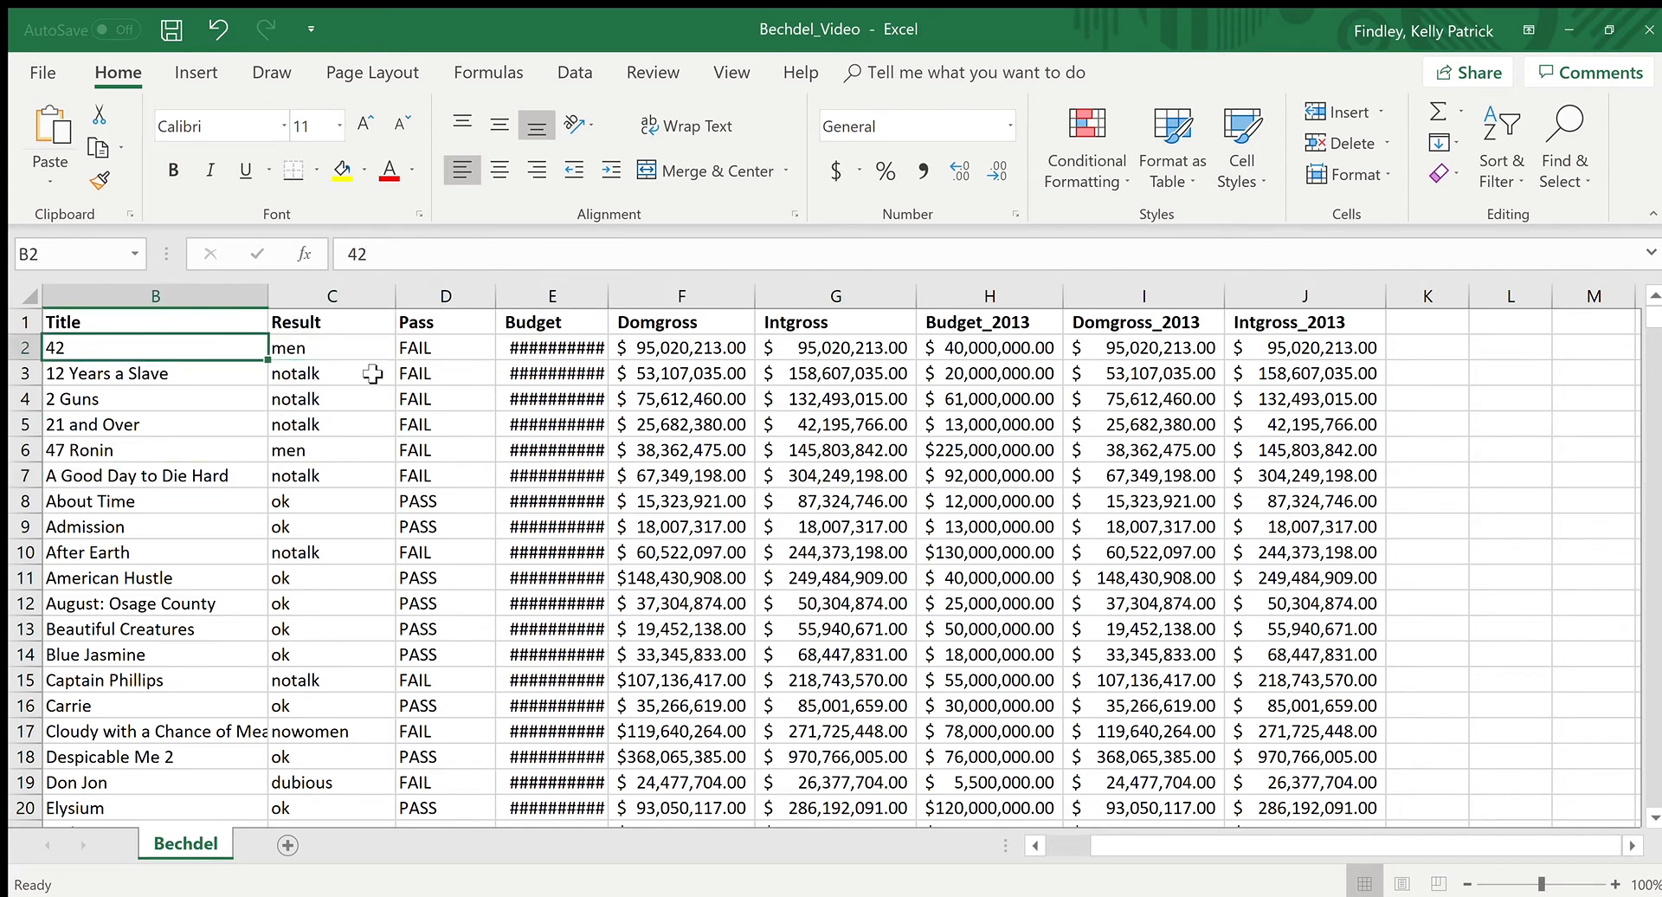
pyautogui.click(356, 344)
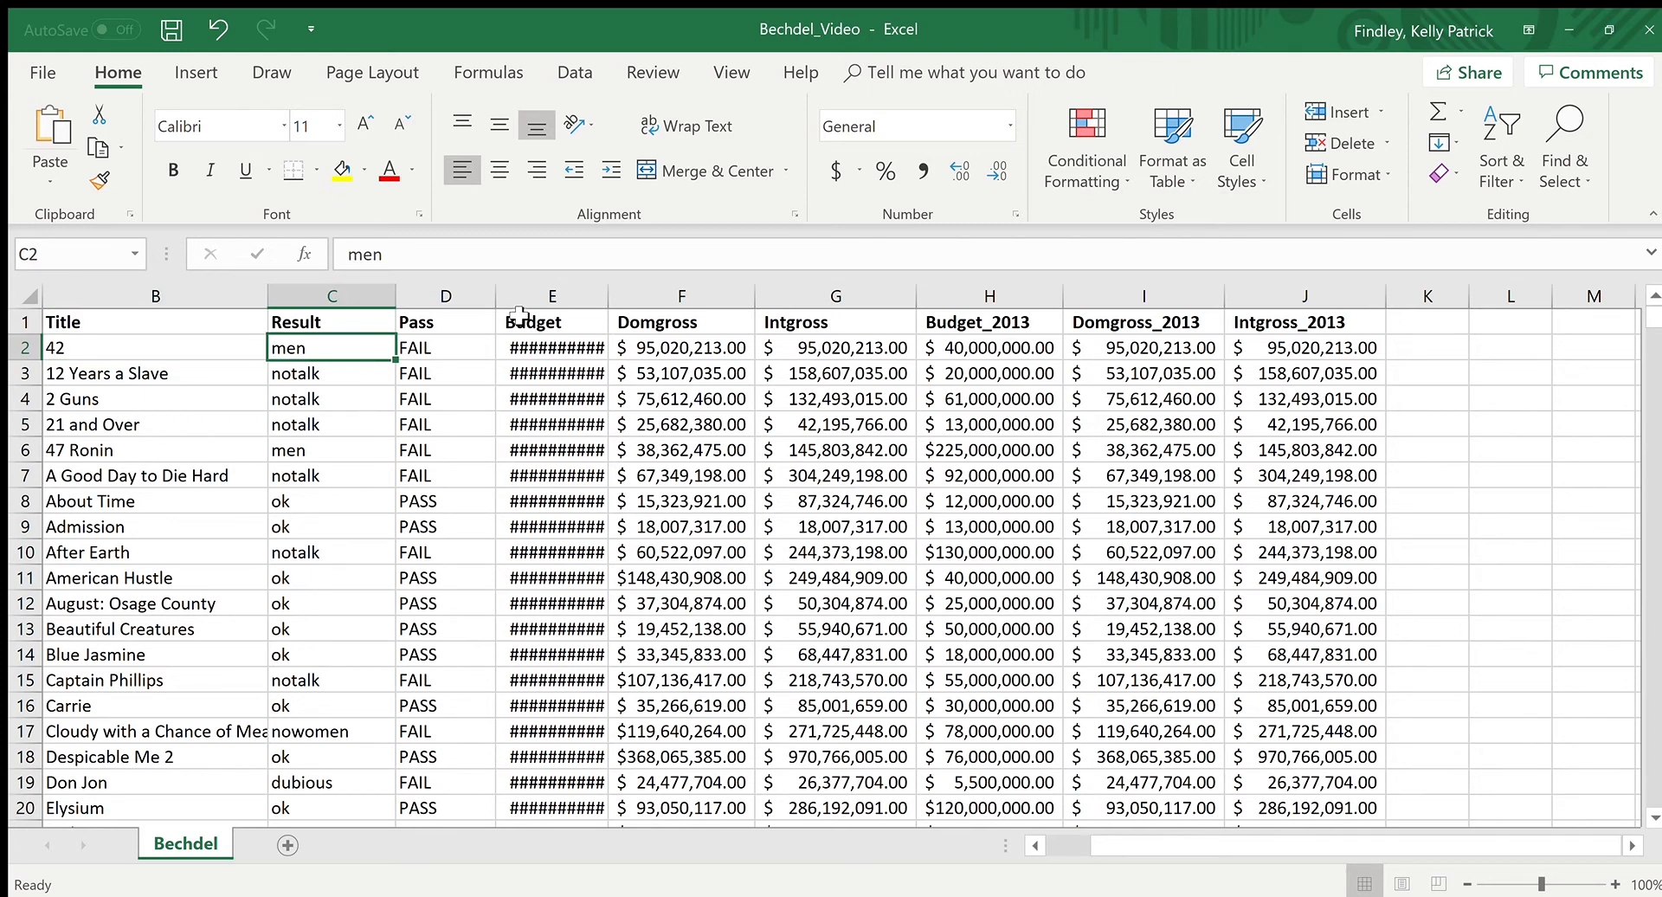
# Step: Compare the Pass column with the Result entries in rows 7 and 8, and look over the budget and gross columns
pyautogui.click(451, 296)
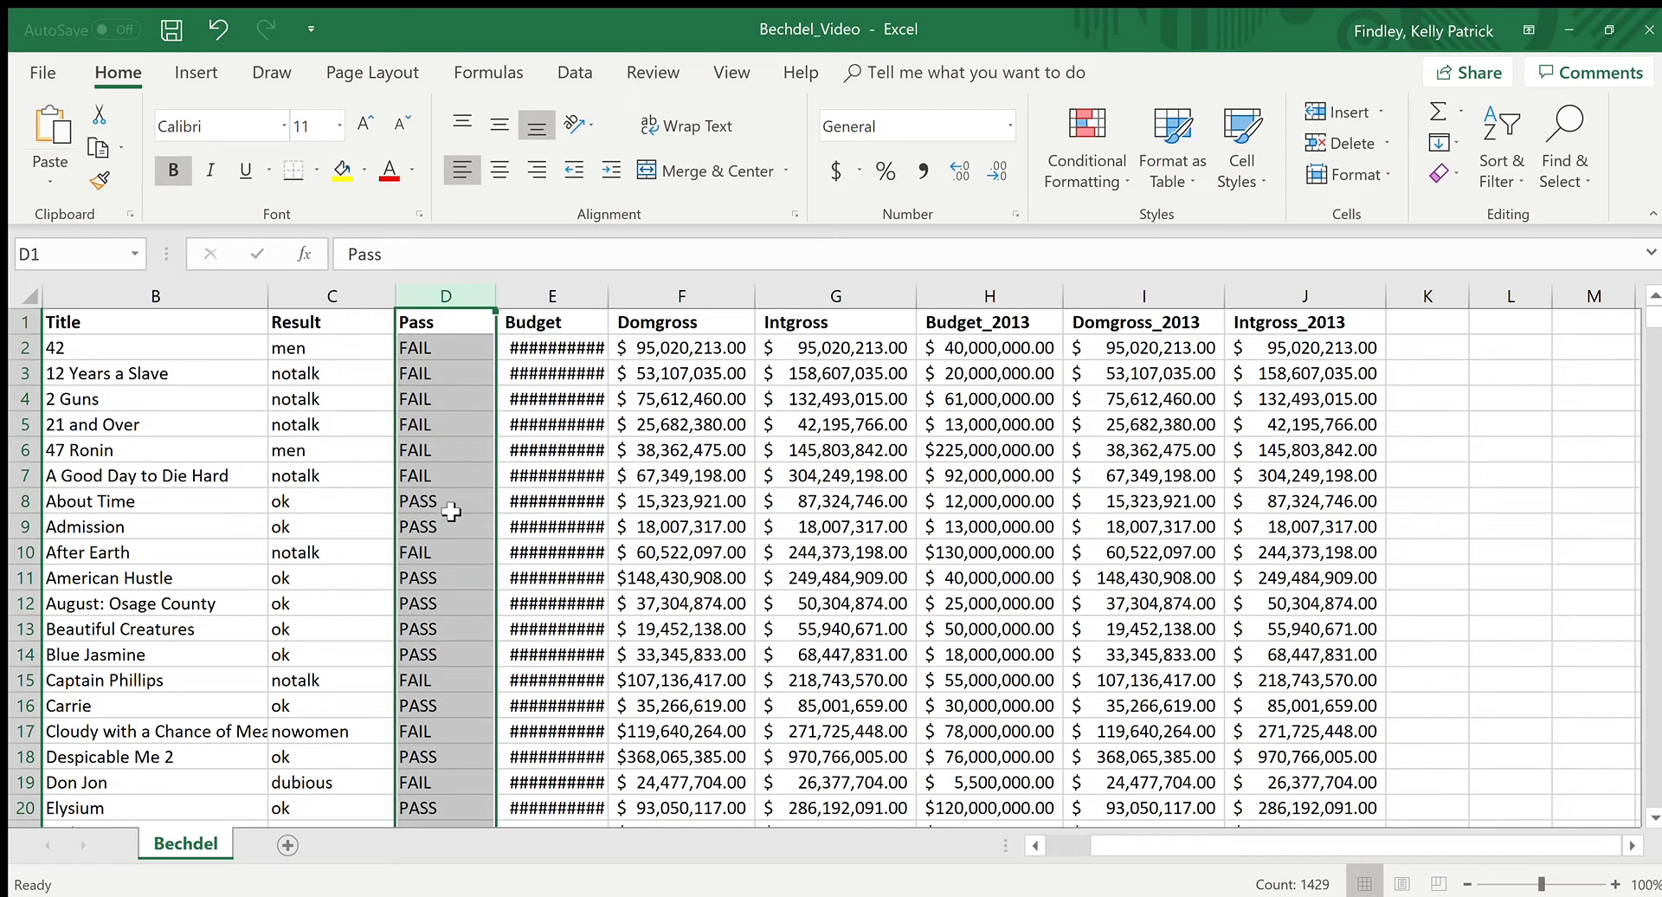
pyautogui.click(407, 502)
pyautogui.click(342, 505)
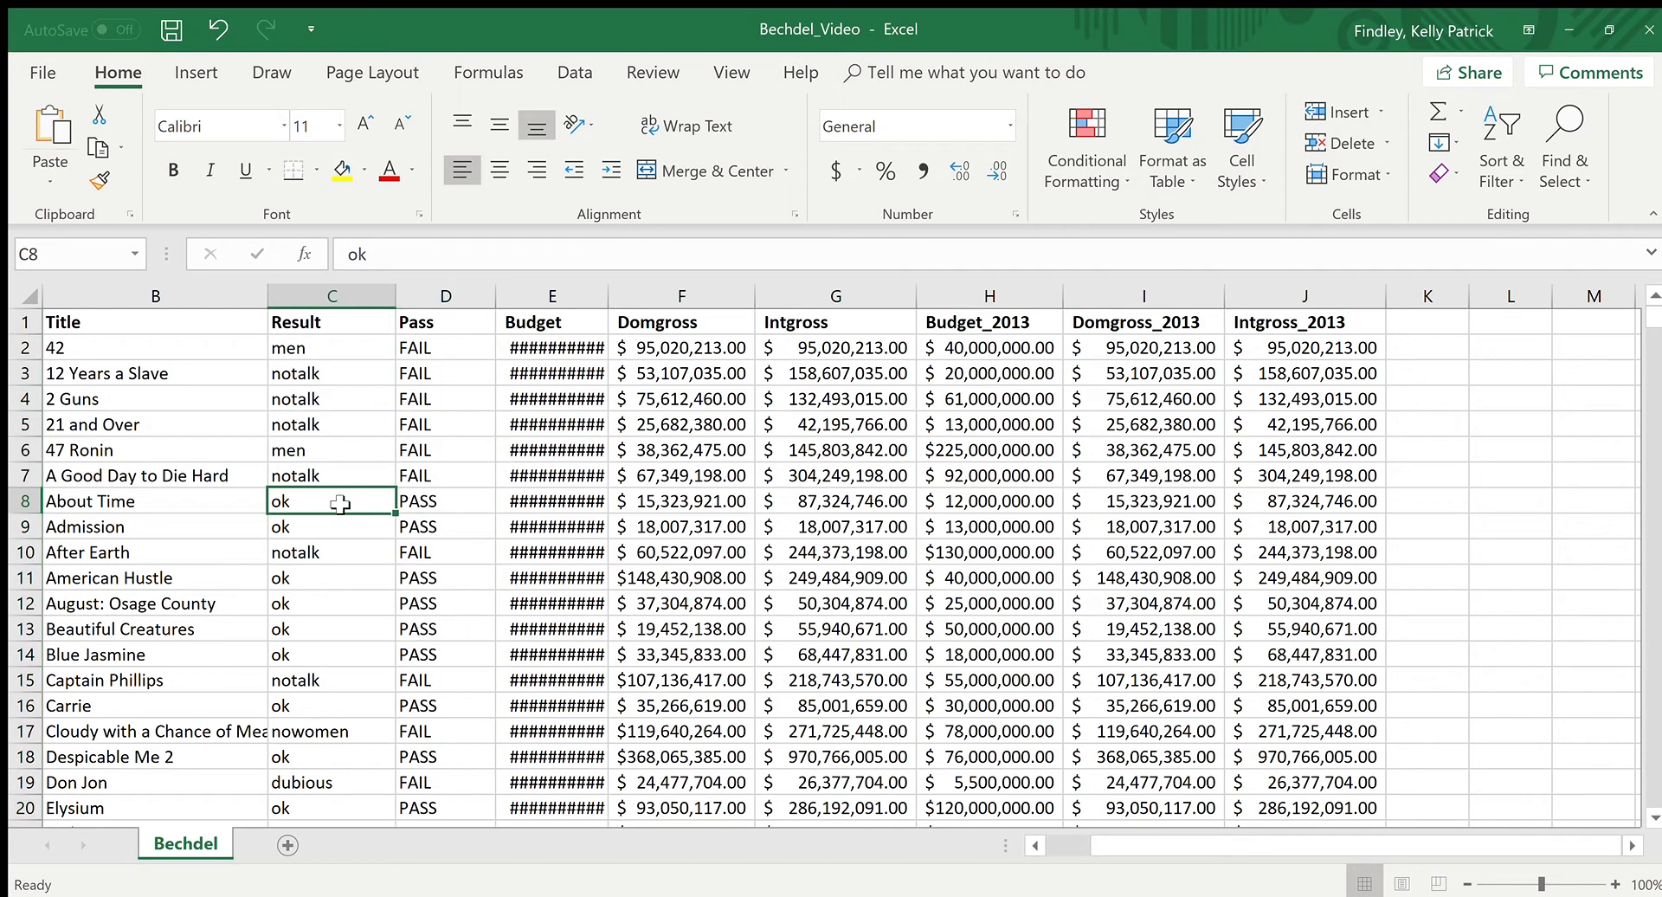
pyautogui.click(451, 481)
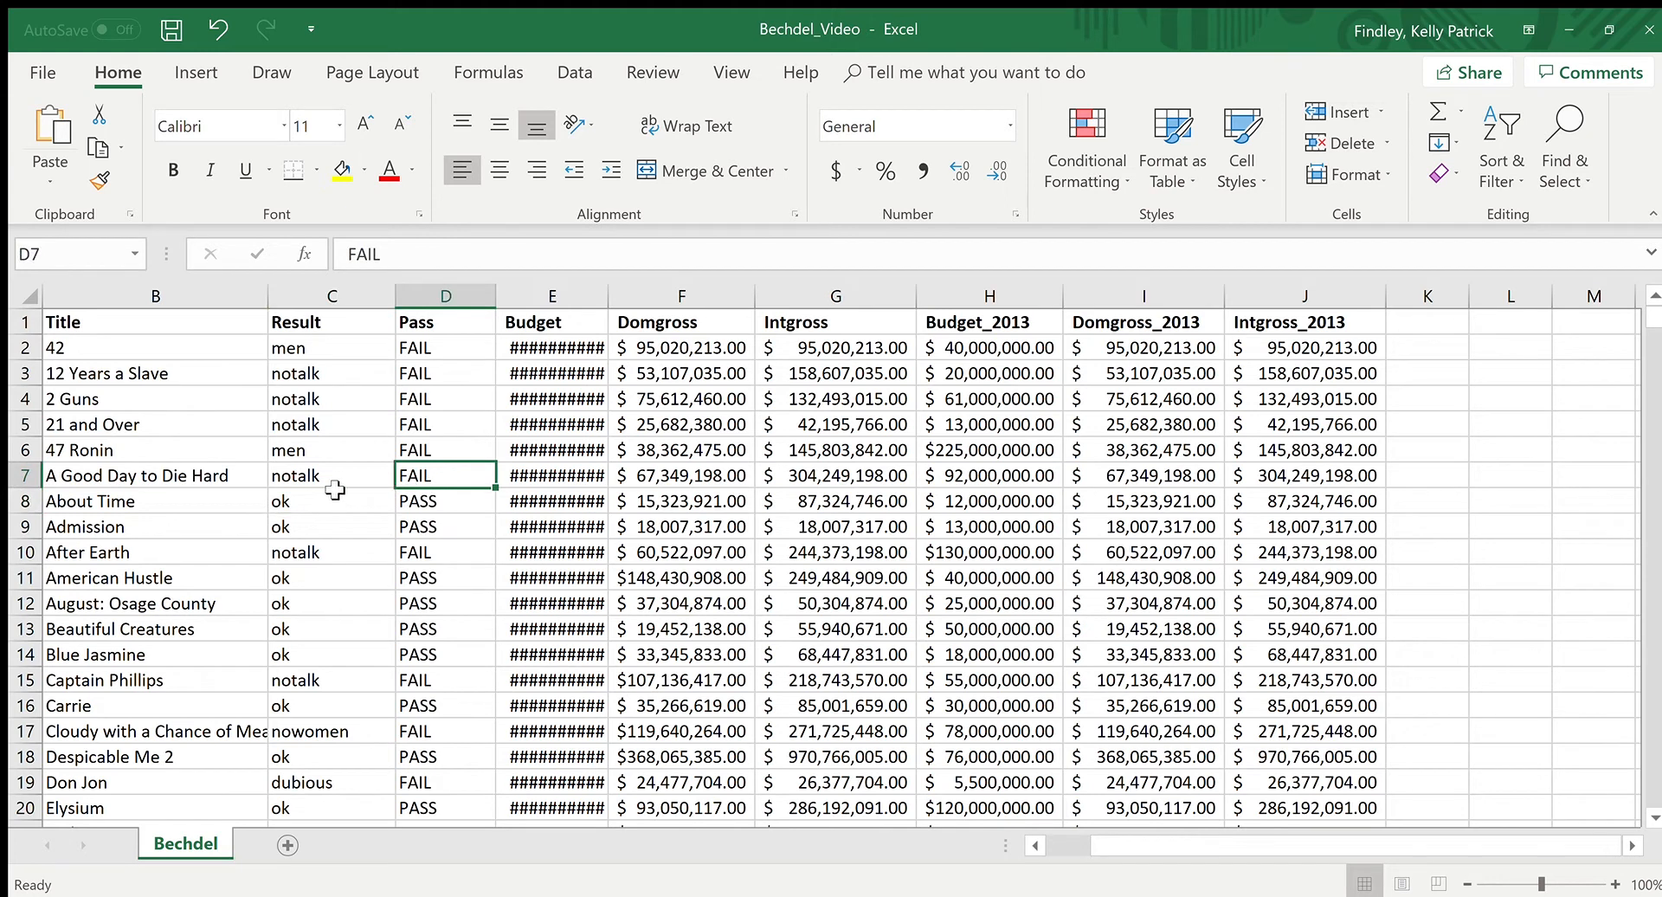
pyautogui.click(587, 299)
pyautogui.click(836, 297)
pyautogui.click(989, 296)
pyautogui.click(678, 451)
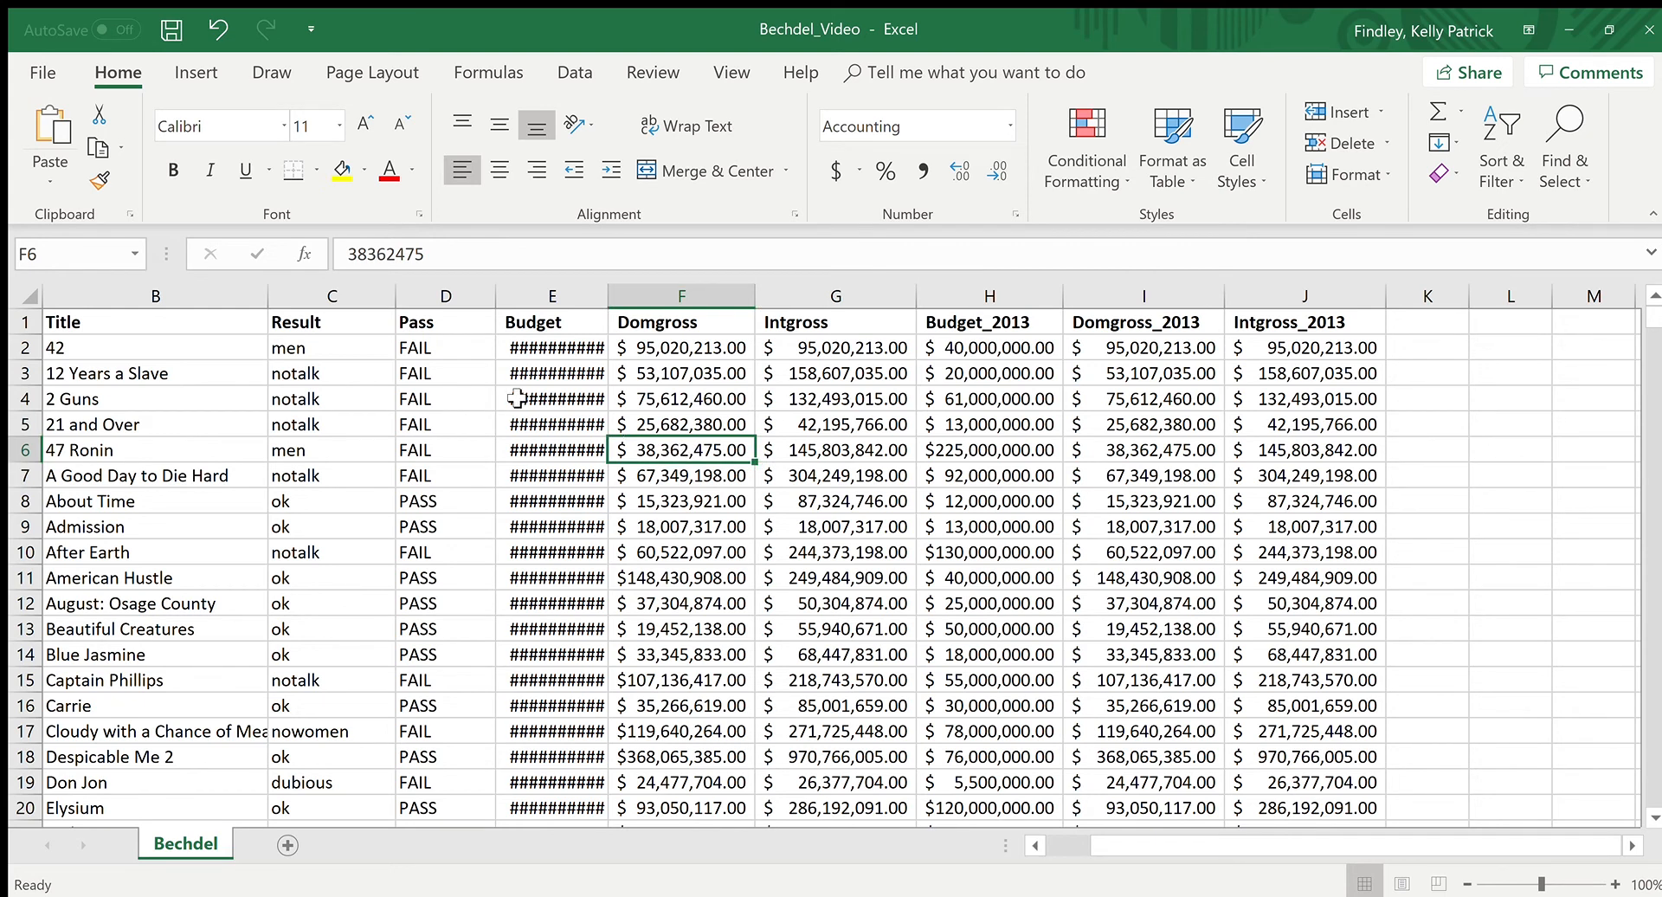
# Step: Review the variable names in row 1 and select the header cells from Title to Intgross_2013
pyautogui.click(110, 326)
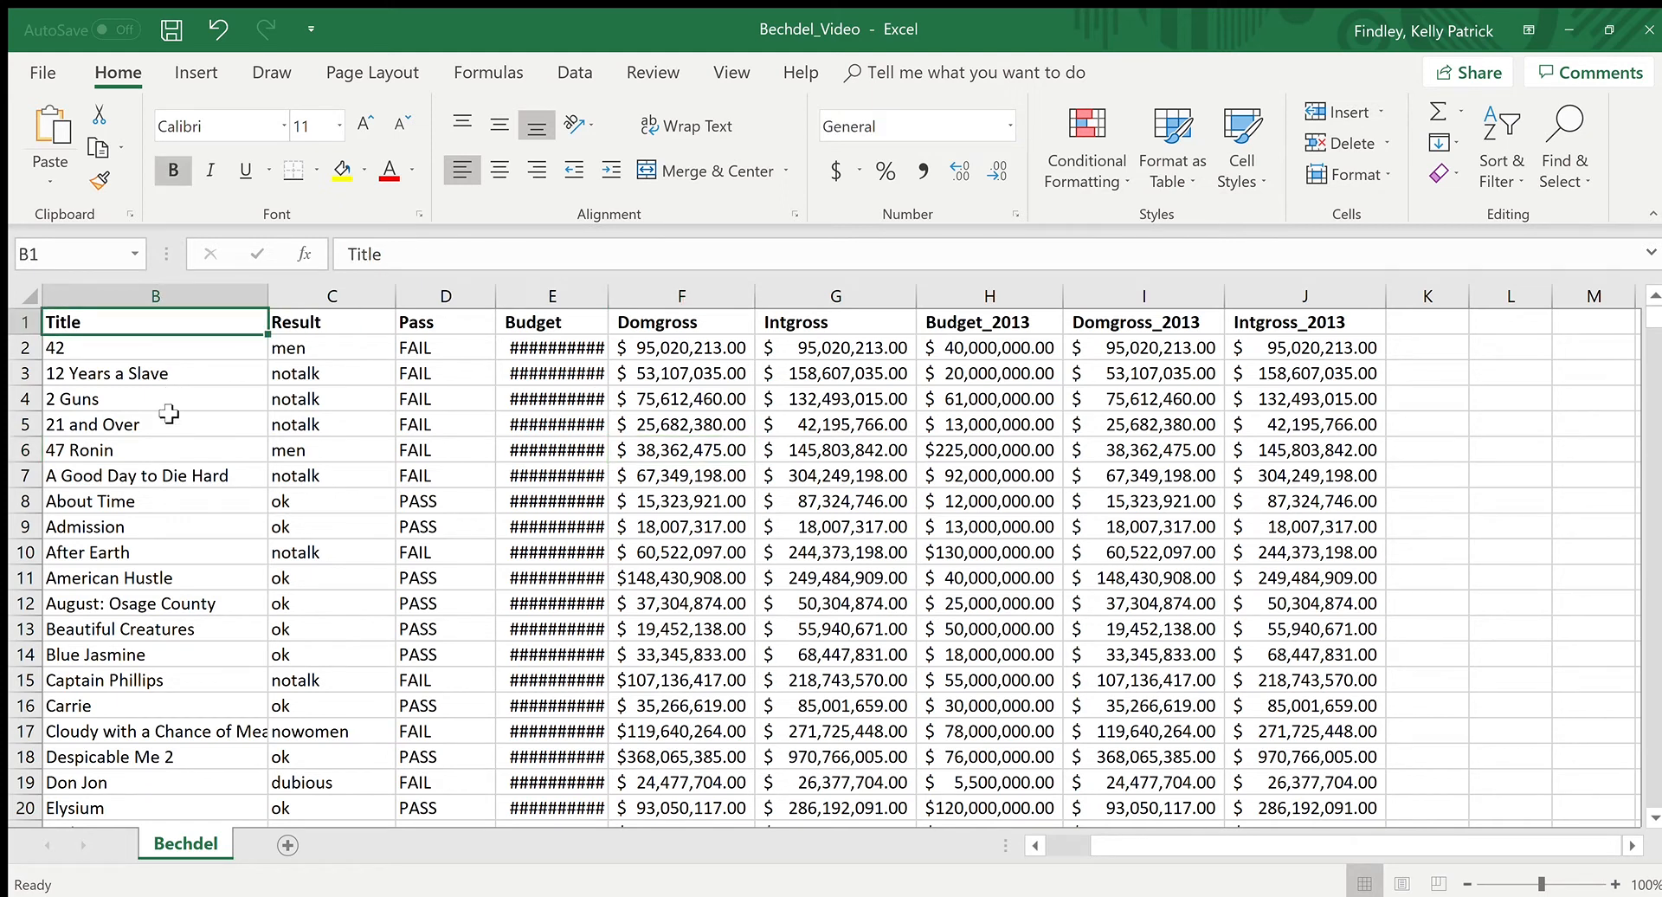
pyautogui.click(422, 305)
pyautogui.click(367, 327)
pyautogui.click(433, 320)
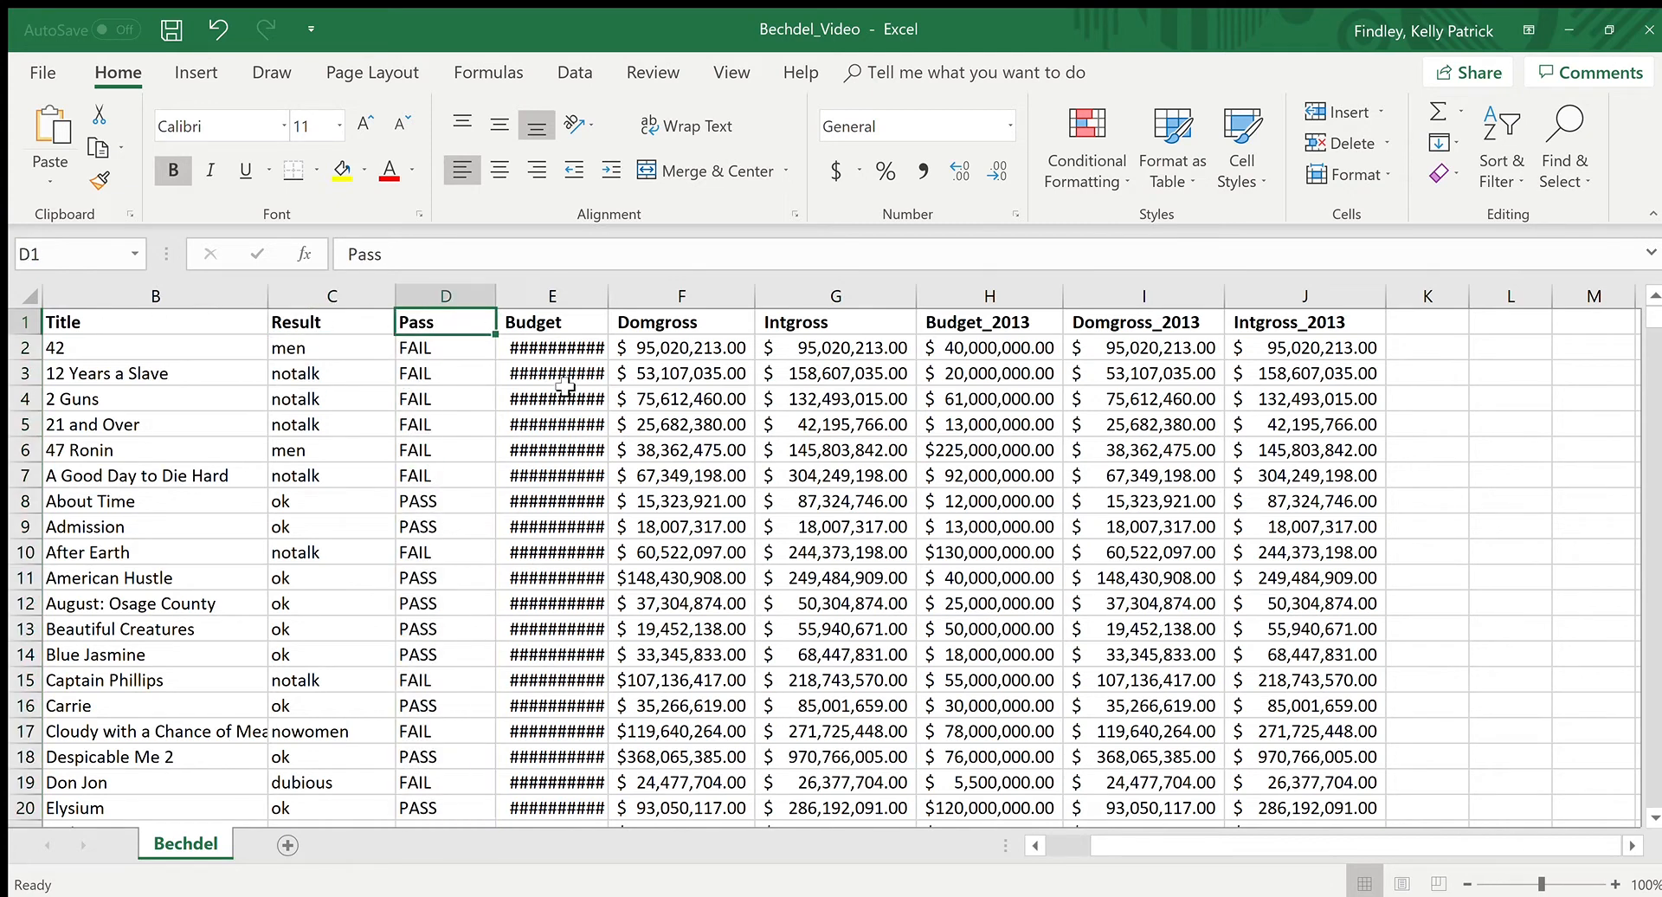
pyautogui.click(1298, 329)
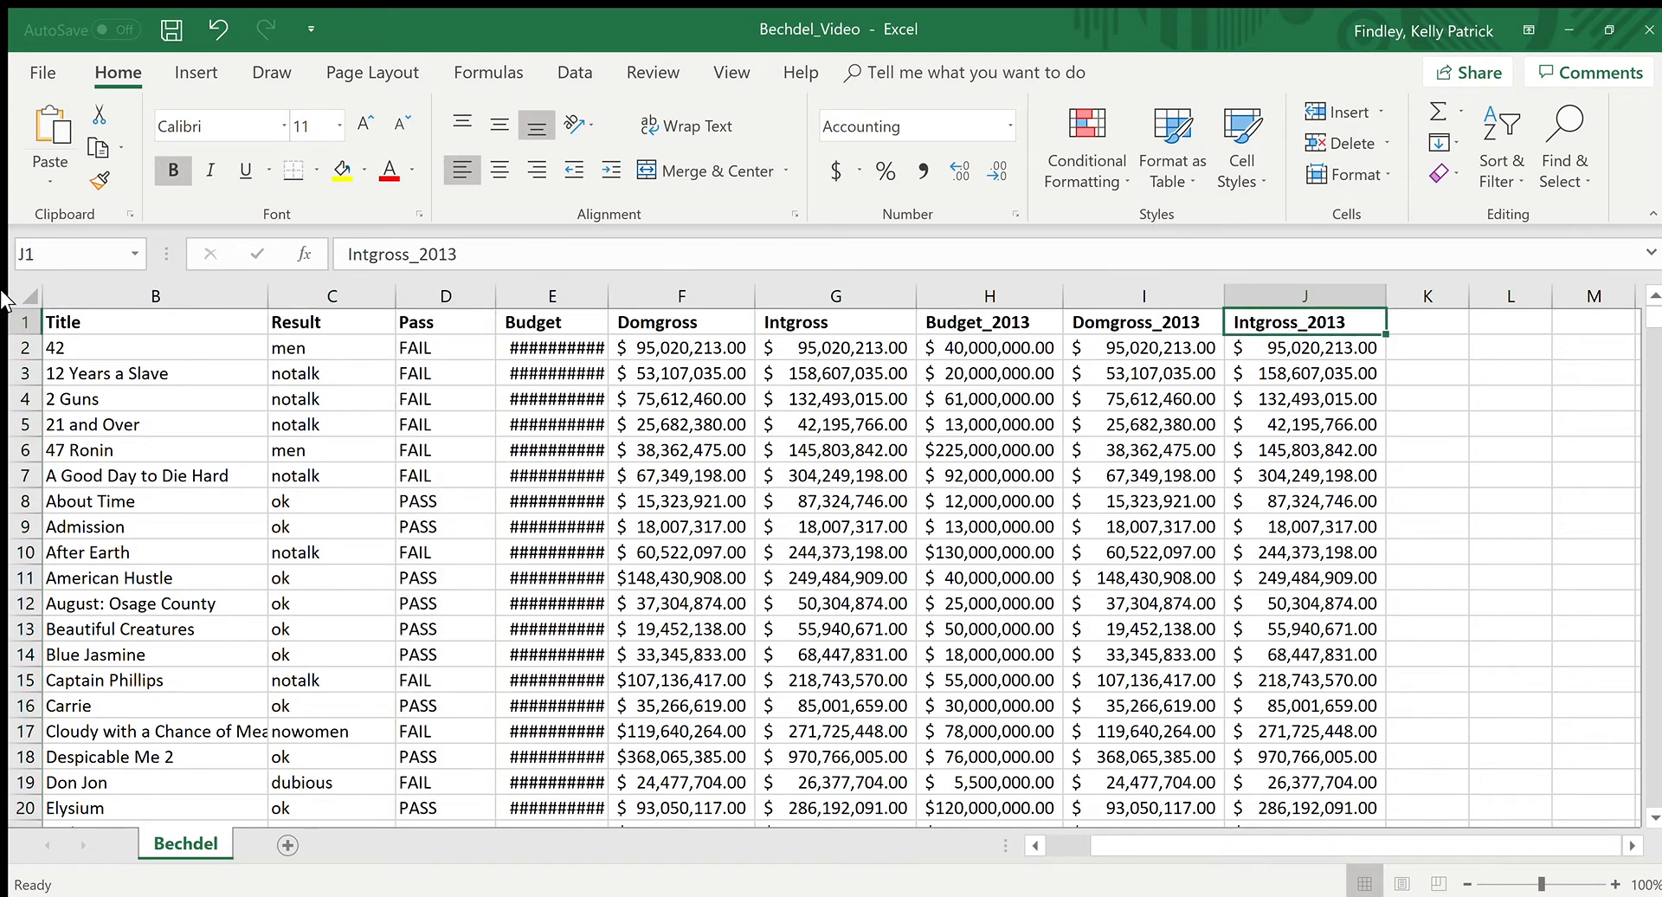
pyautogui.moveTo(78, 323); pyautogui.dragTo(1324, 322)
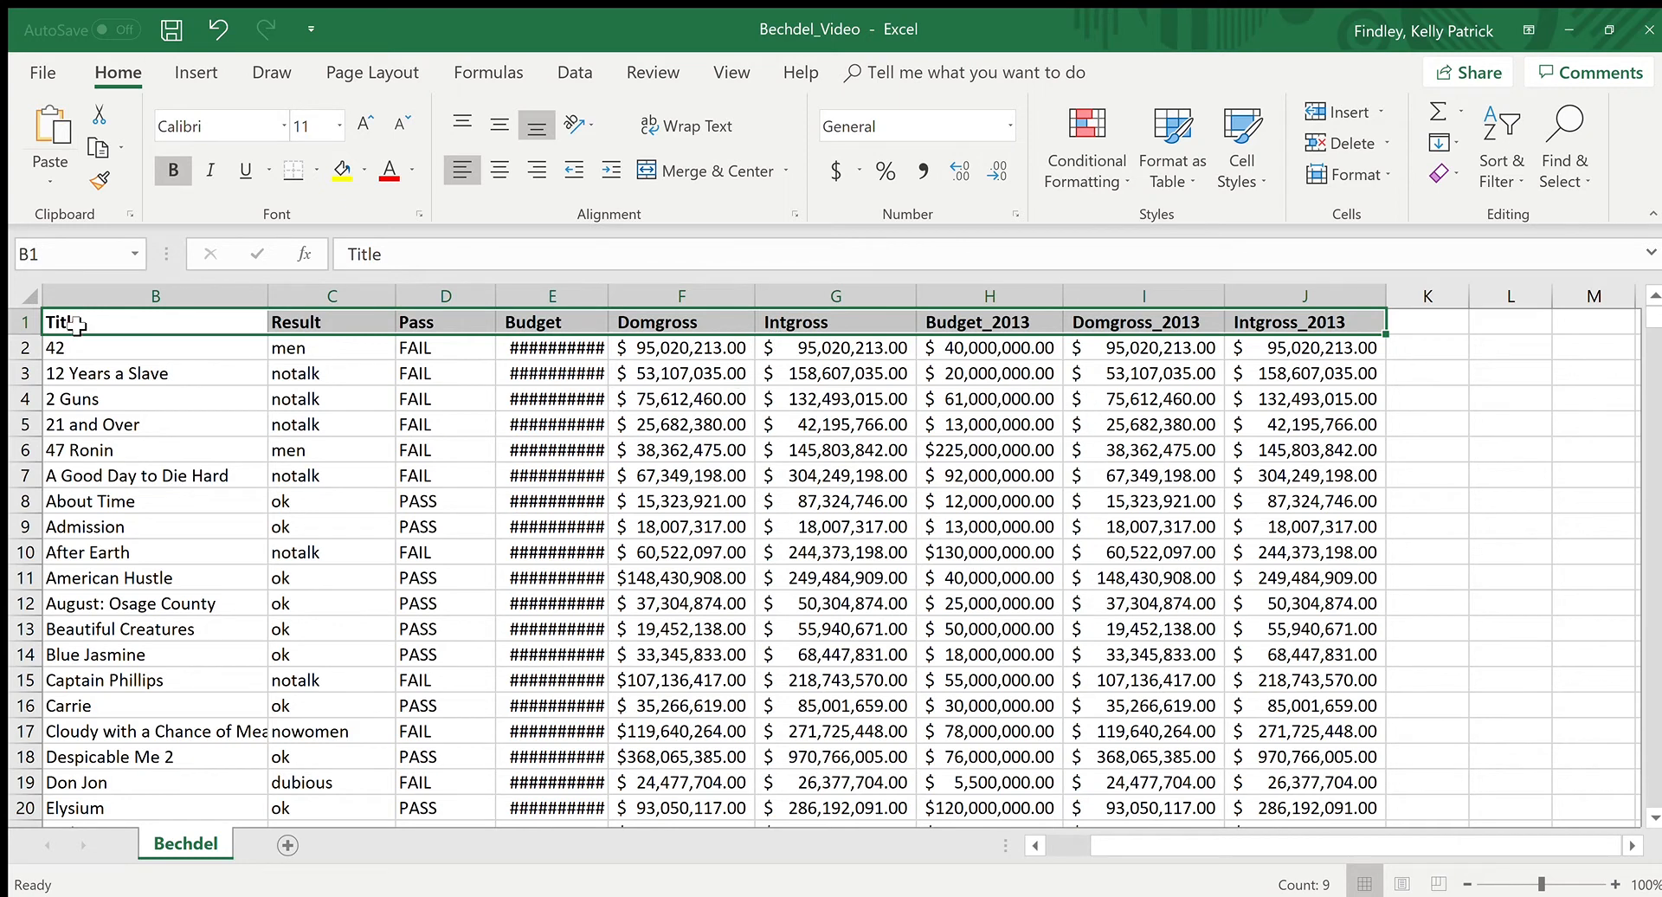
# Step: Inspect the contents of Budget cell E4, the Intgross and Budget_2013 headers, and cell H2
pyautogui.click(532, 396)
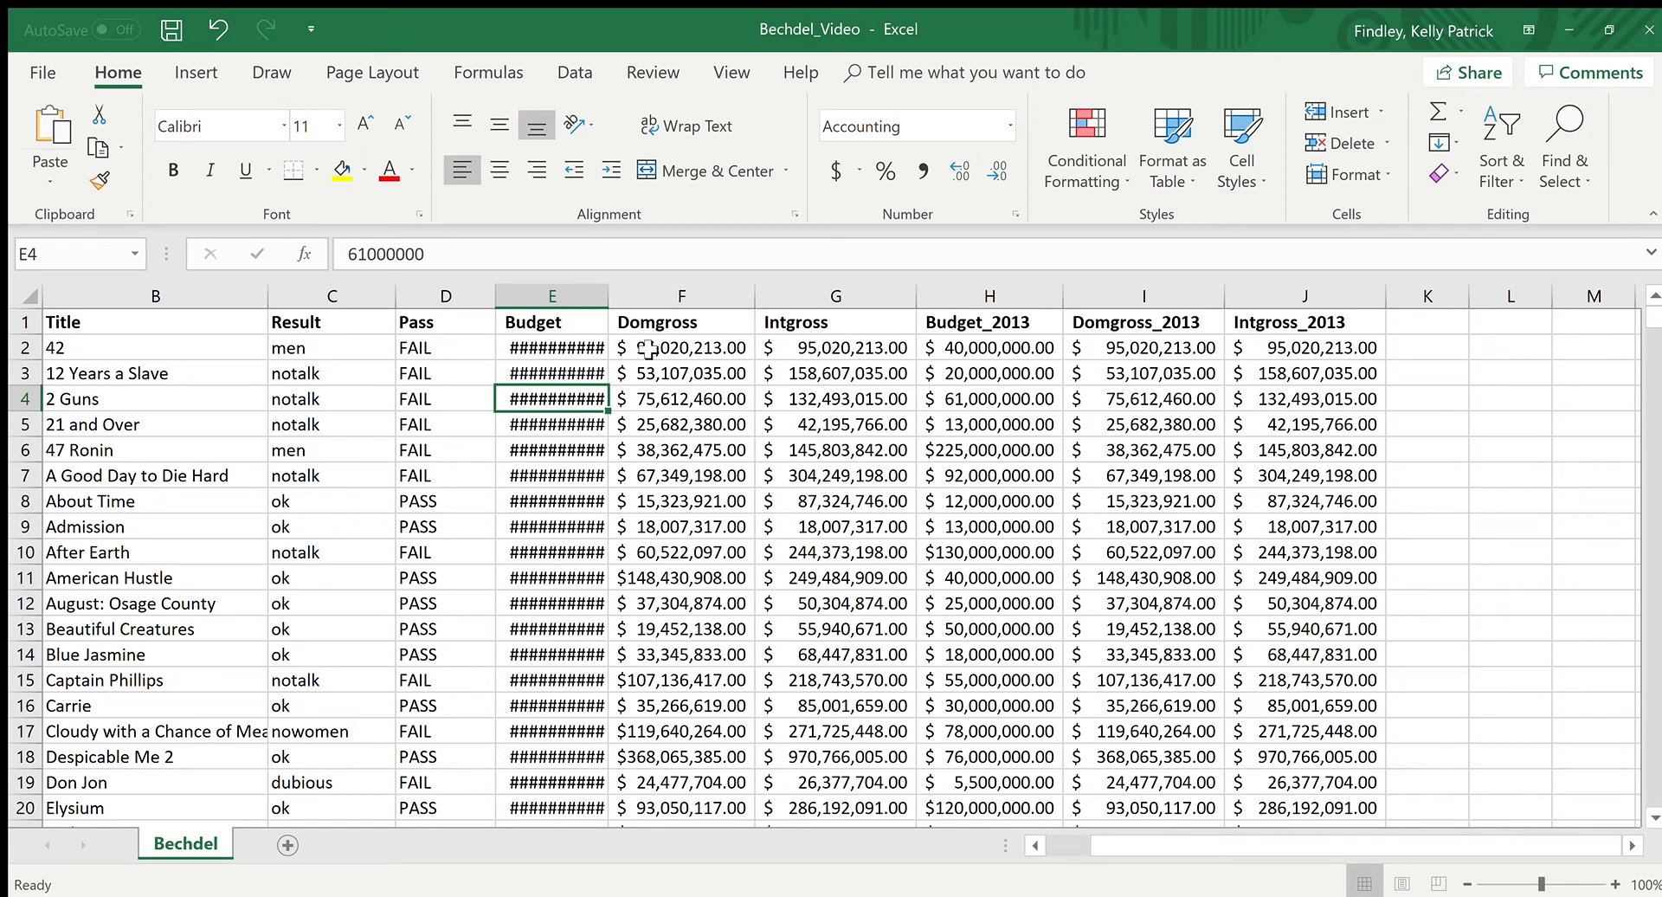
pyautogui.click(879, 321)
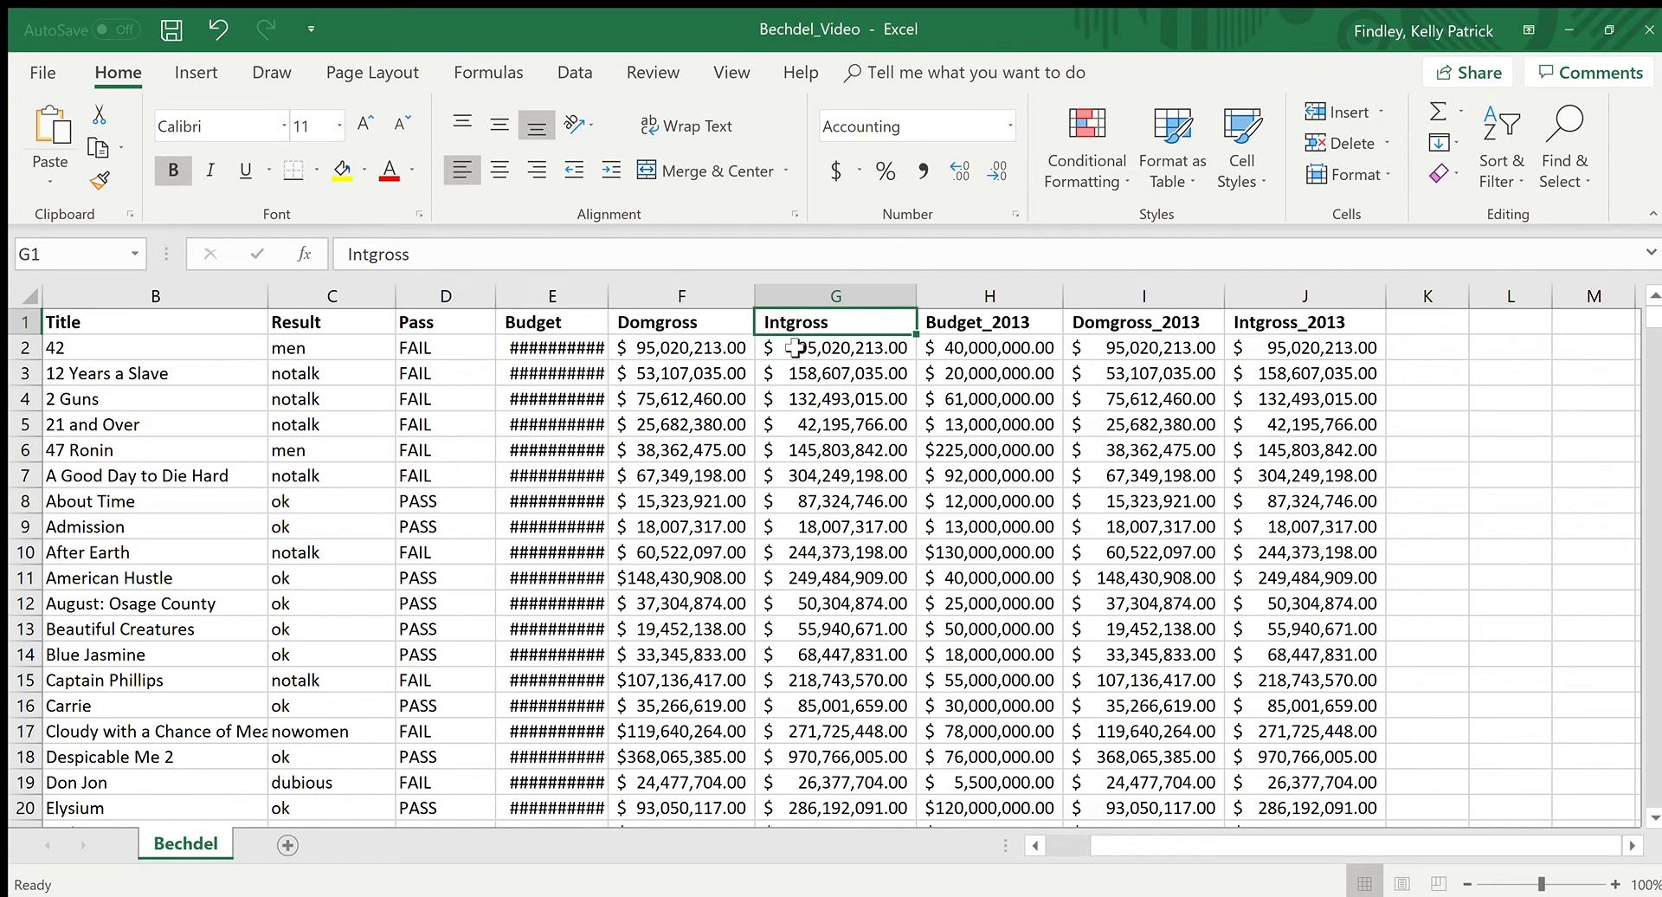
pyautogui.doubleClick(995, 325)
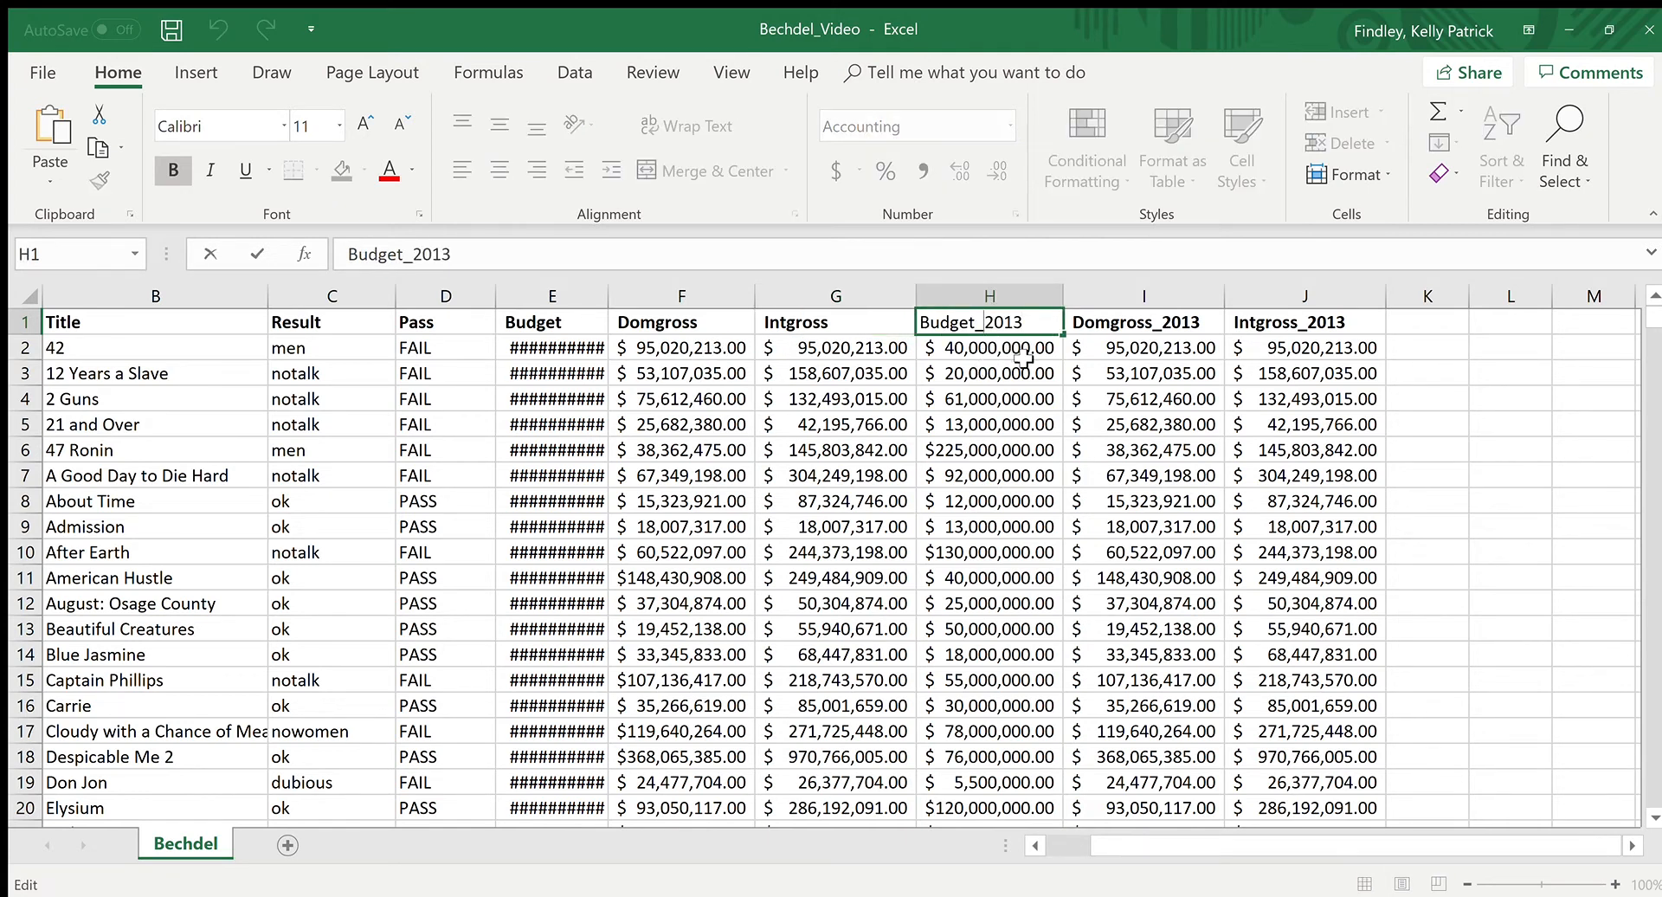
pyautogui.click(1021, 351)
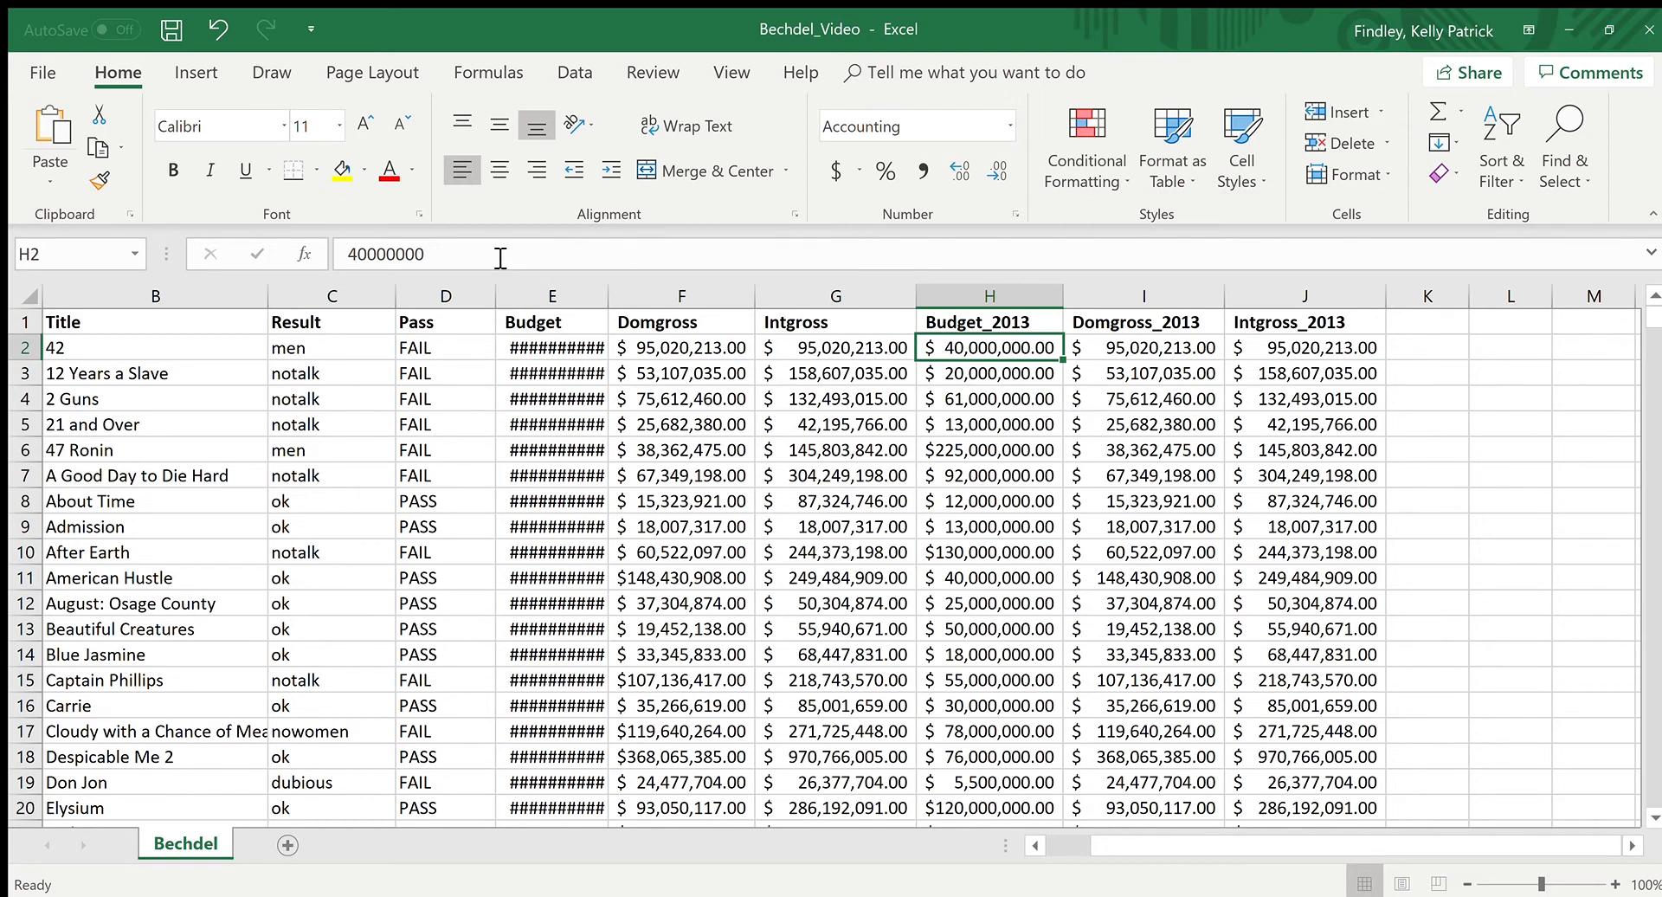
pyautogui.click(470, 259)
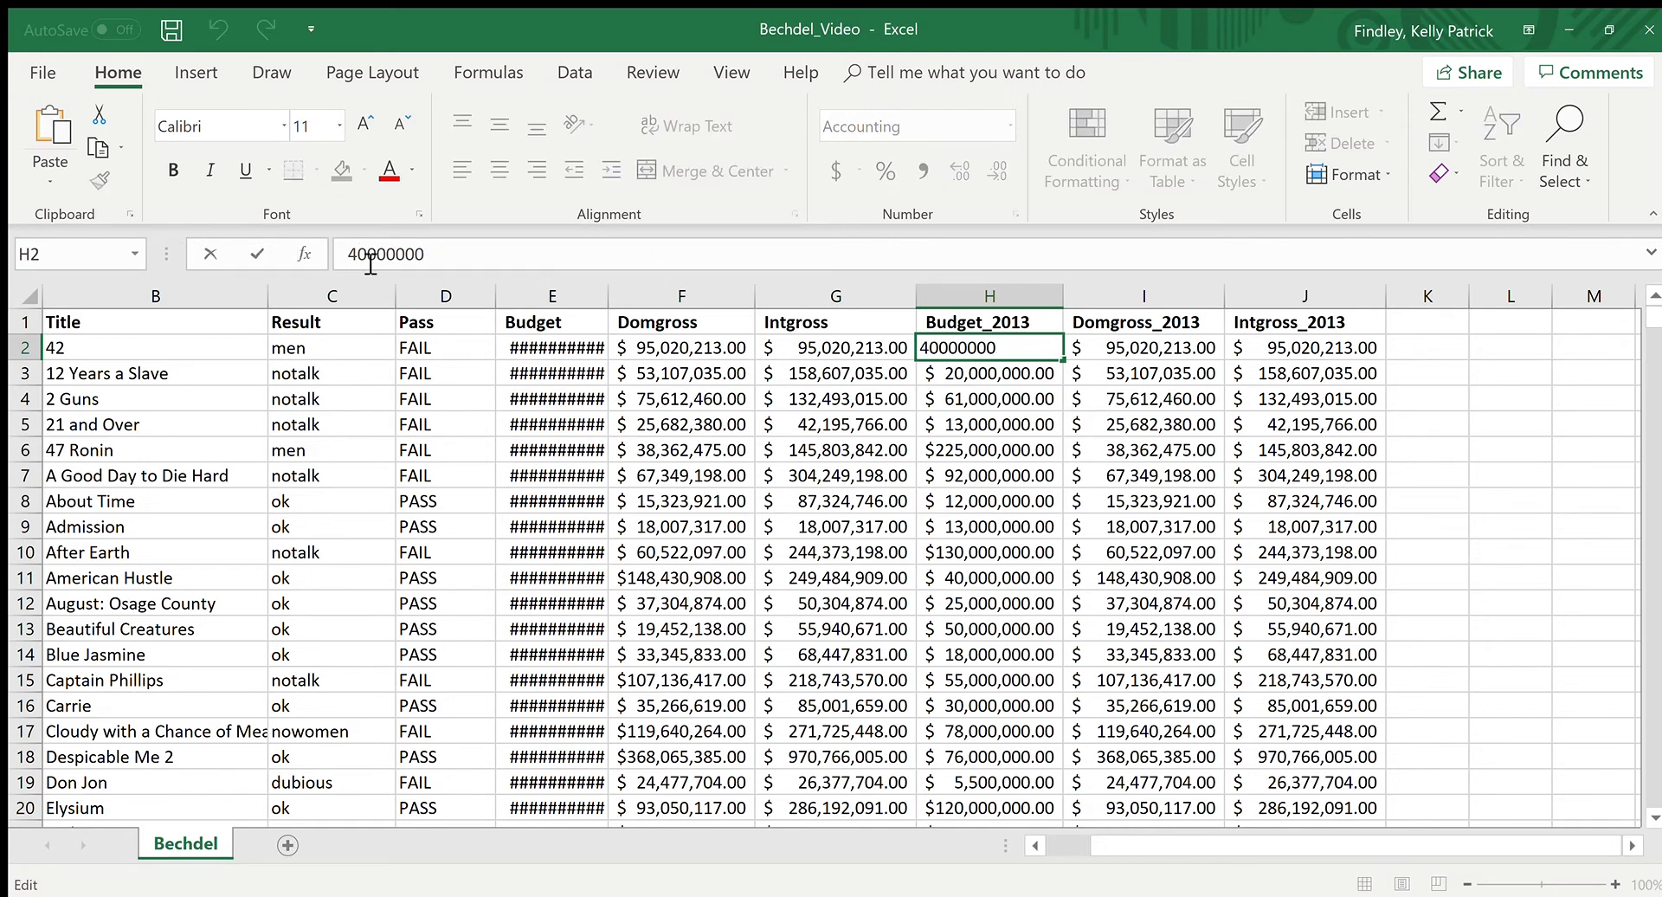
# Step: Inspect amounts in the budget and gross columns, comparing the displayed and stored value of Domgross_2013 cell I10
pyautogui.click(935, 429)
pyautogui.click(813, 504)
pyautogui.click(748, 520)
pyautogui.click(823, 520)
pyautogui.click(987, 500)
pyautogui.click(1209, 551)
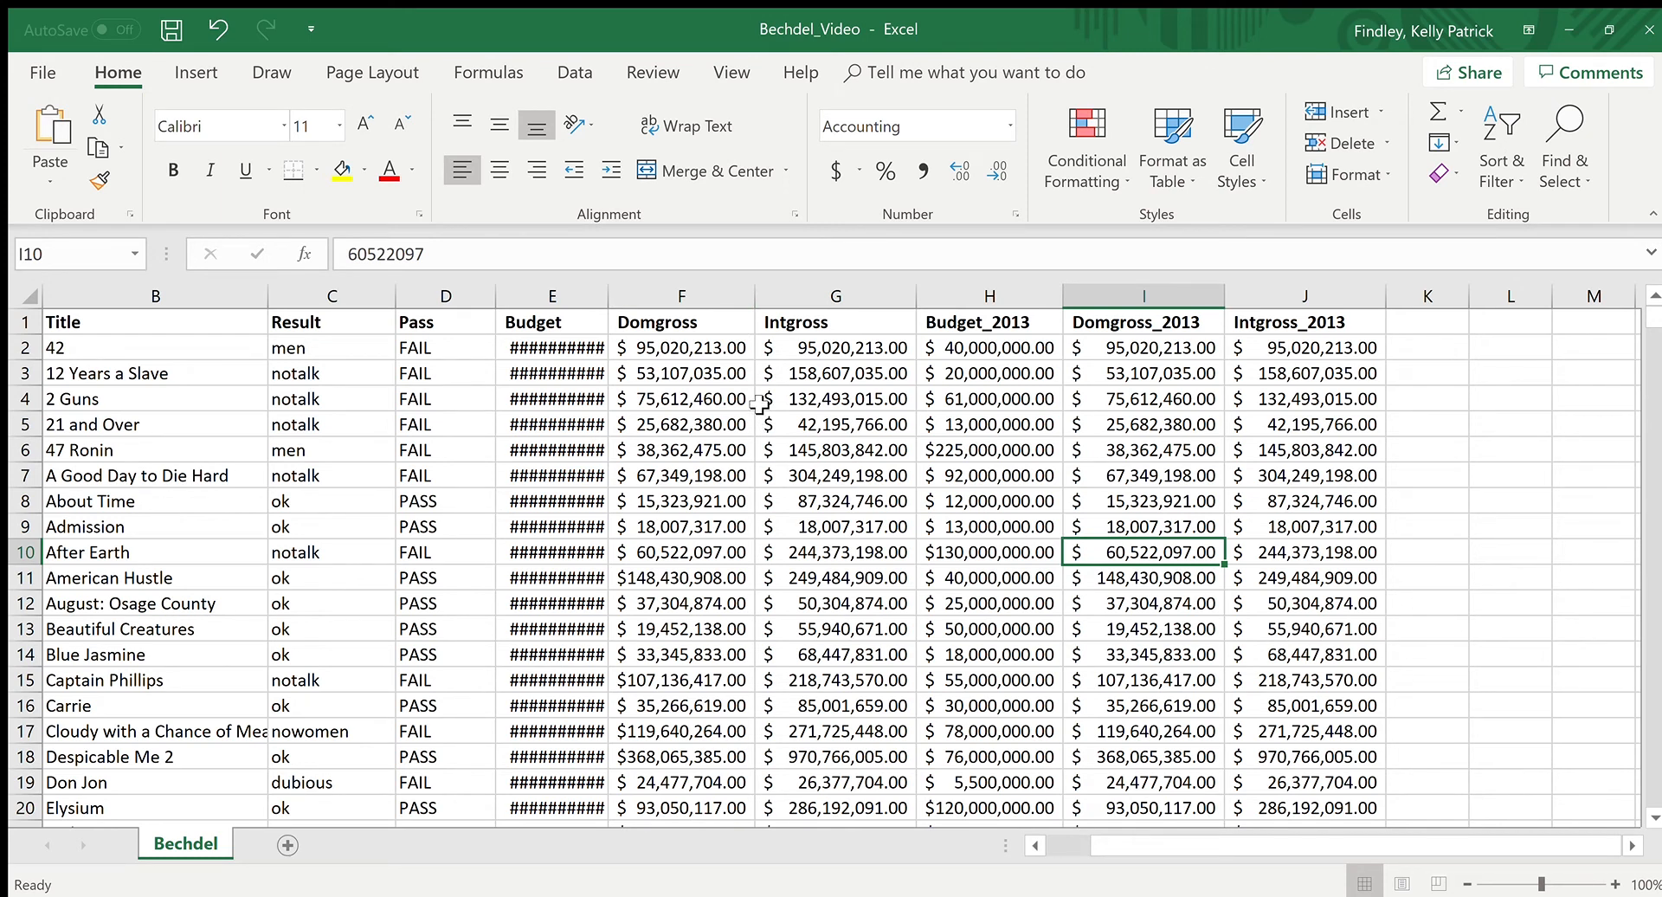
pyautogui.click(1190, 576)
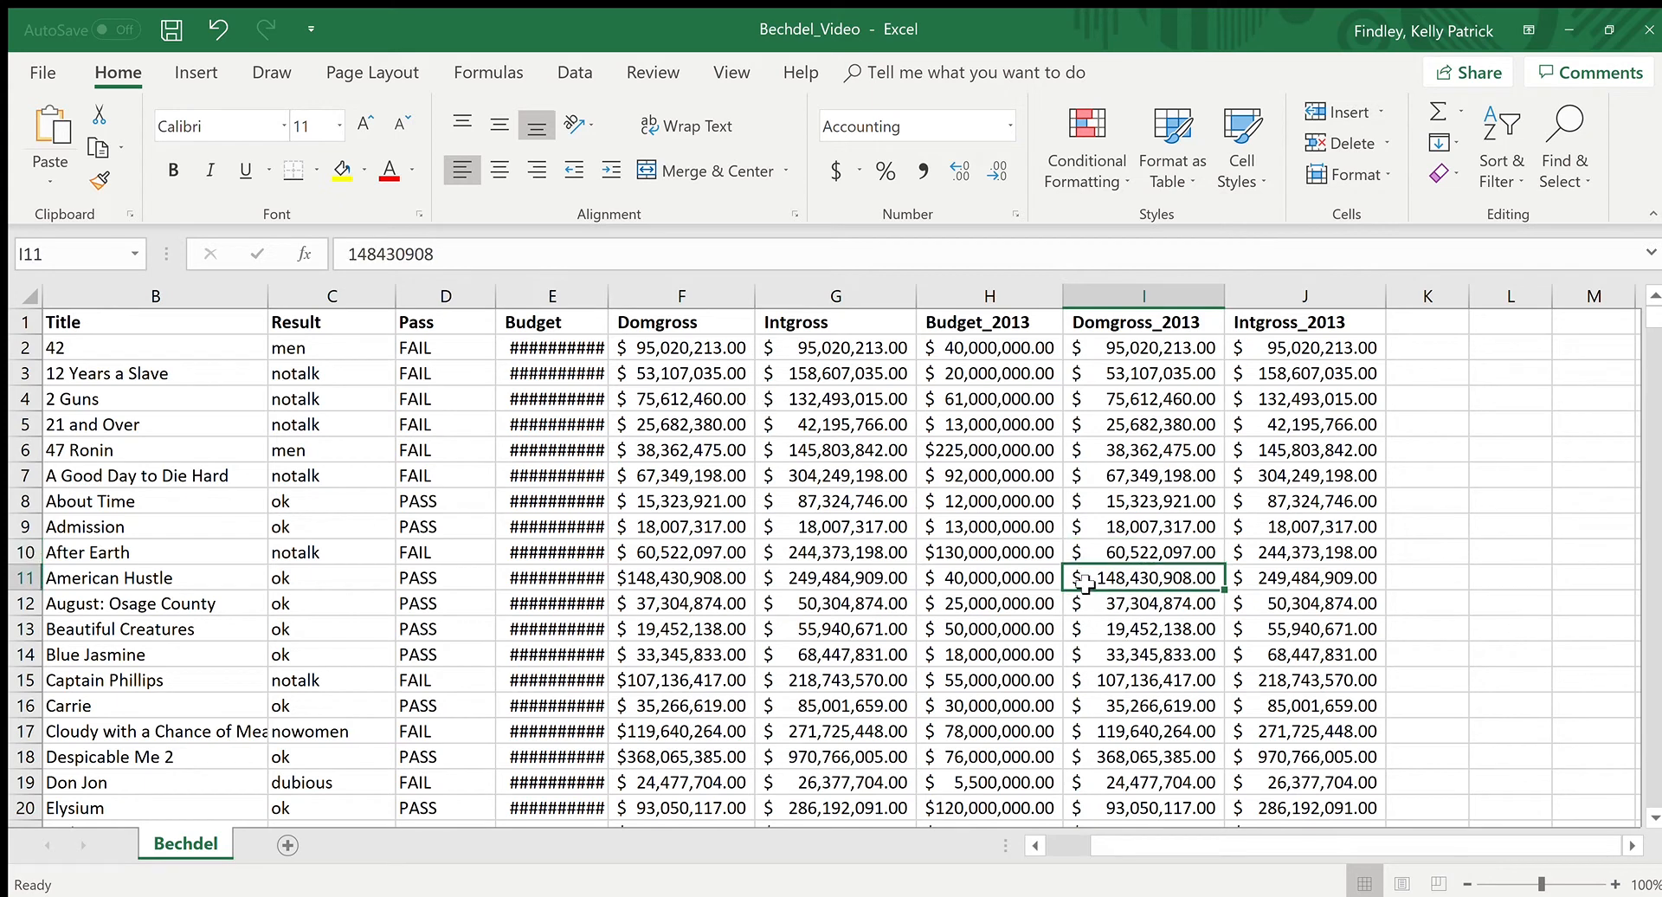
pyautogui.click(1138, 554)
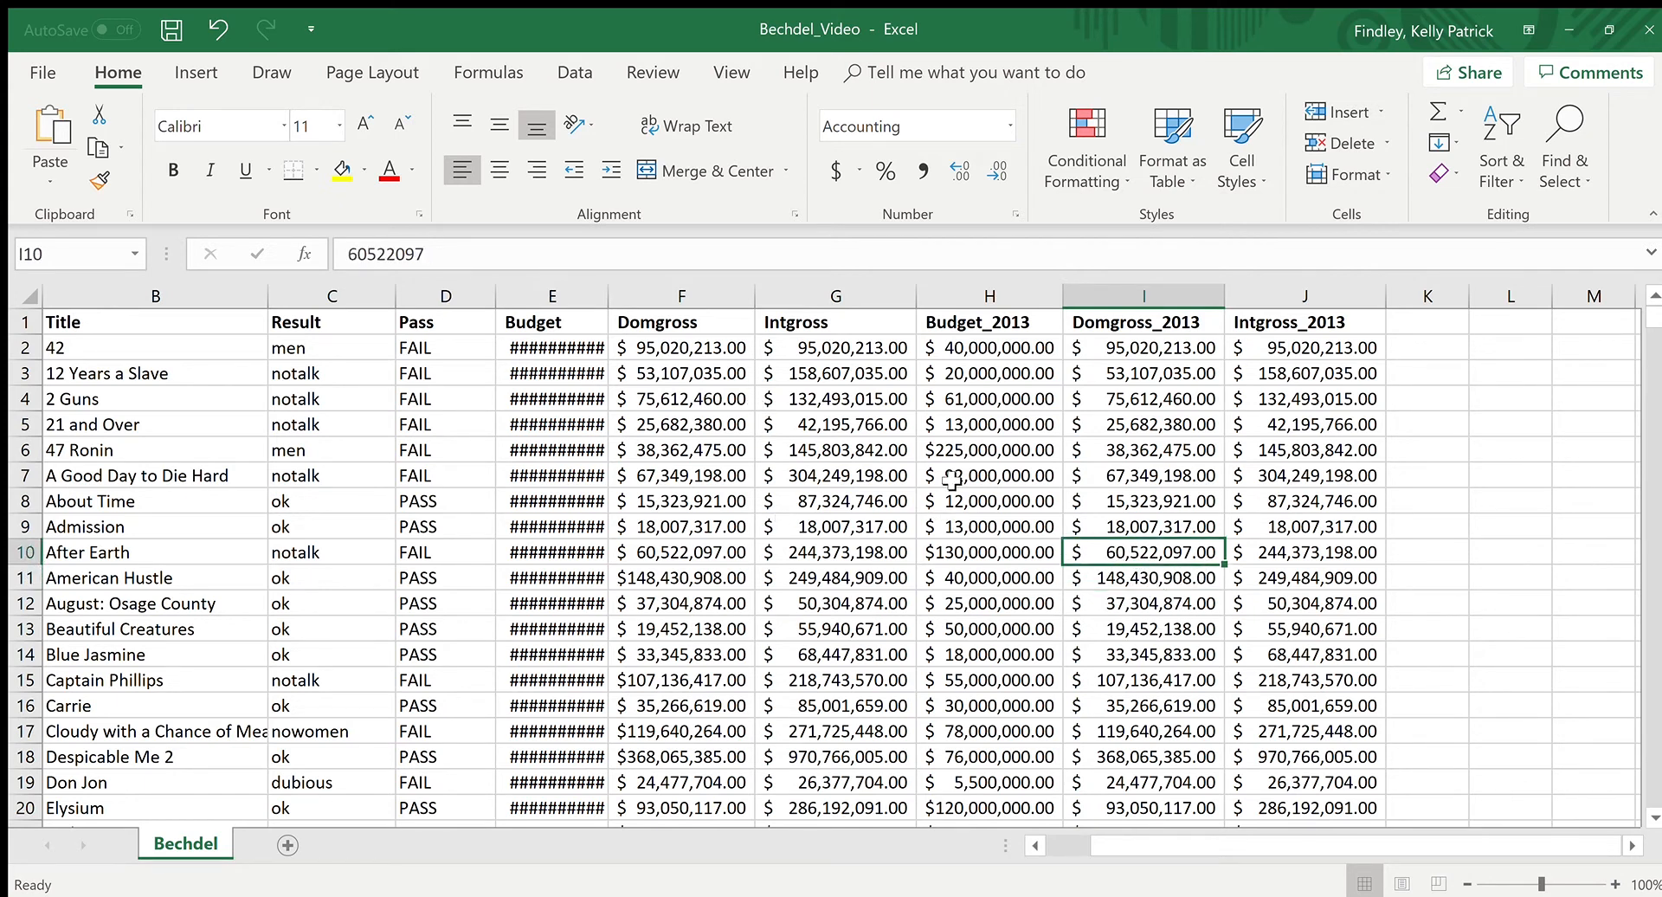
pyautogui.click(463, 257)
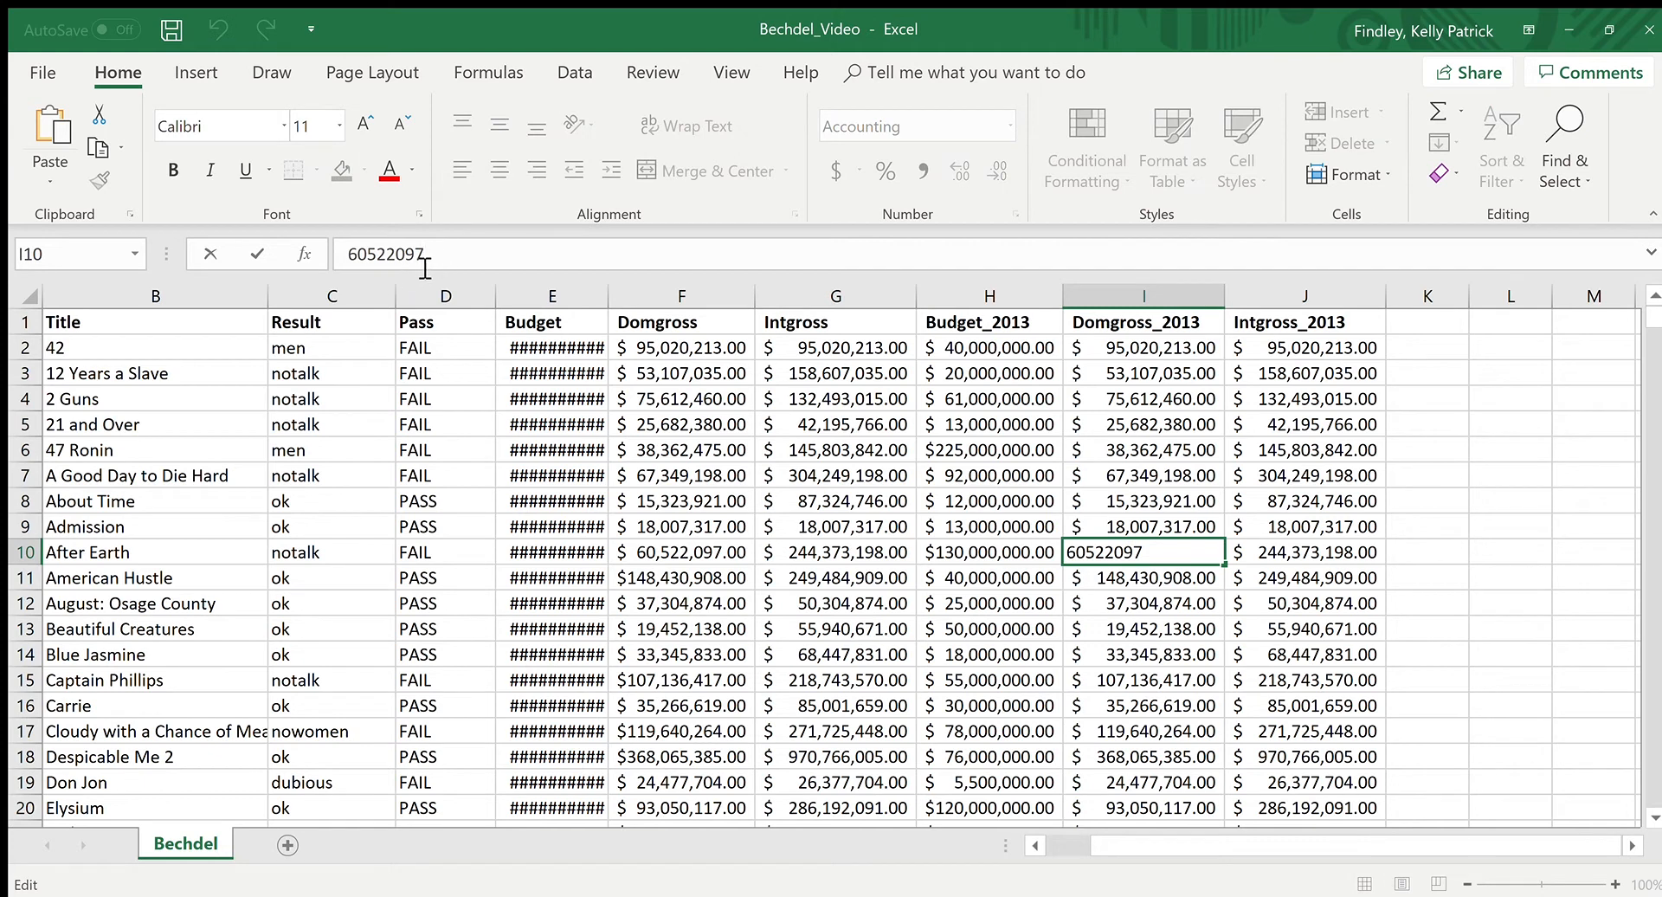
# Step: Calculate the average of Intgross cells G3:G10 in cell K9 and open its formula to inspect the referenced range
pyautogui.click(1459, 525)
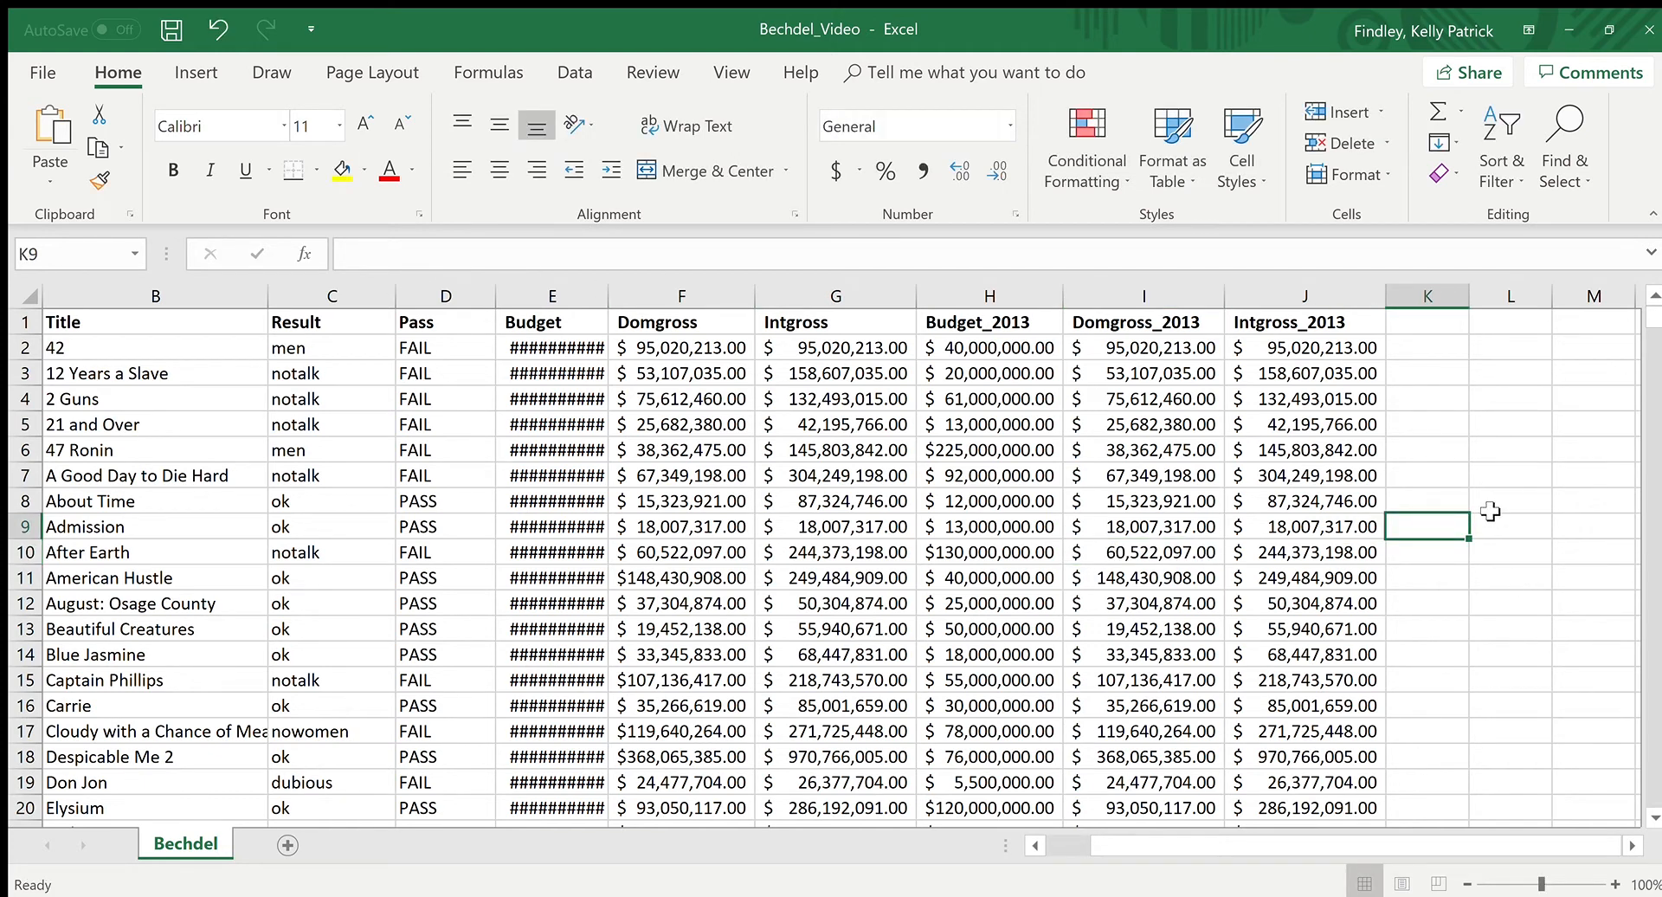
pyautogui.write('=average')
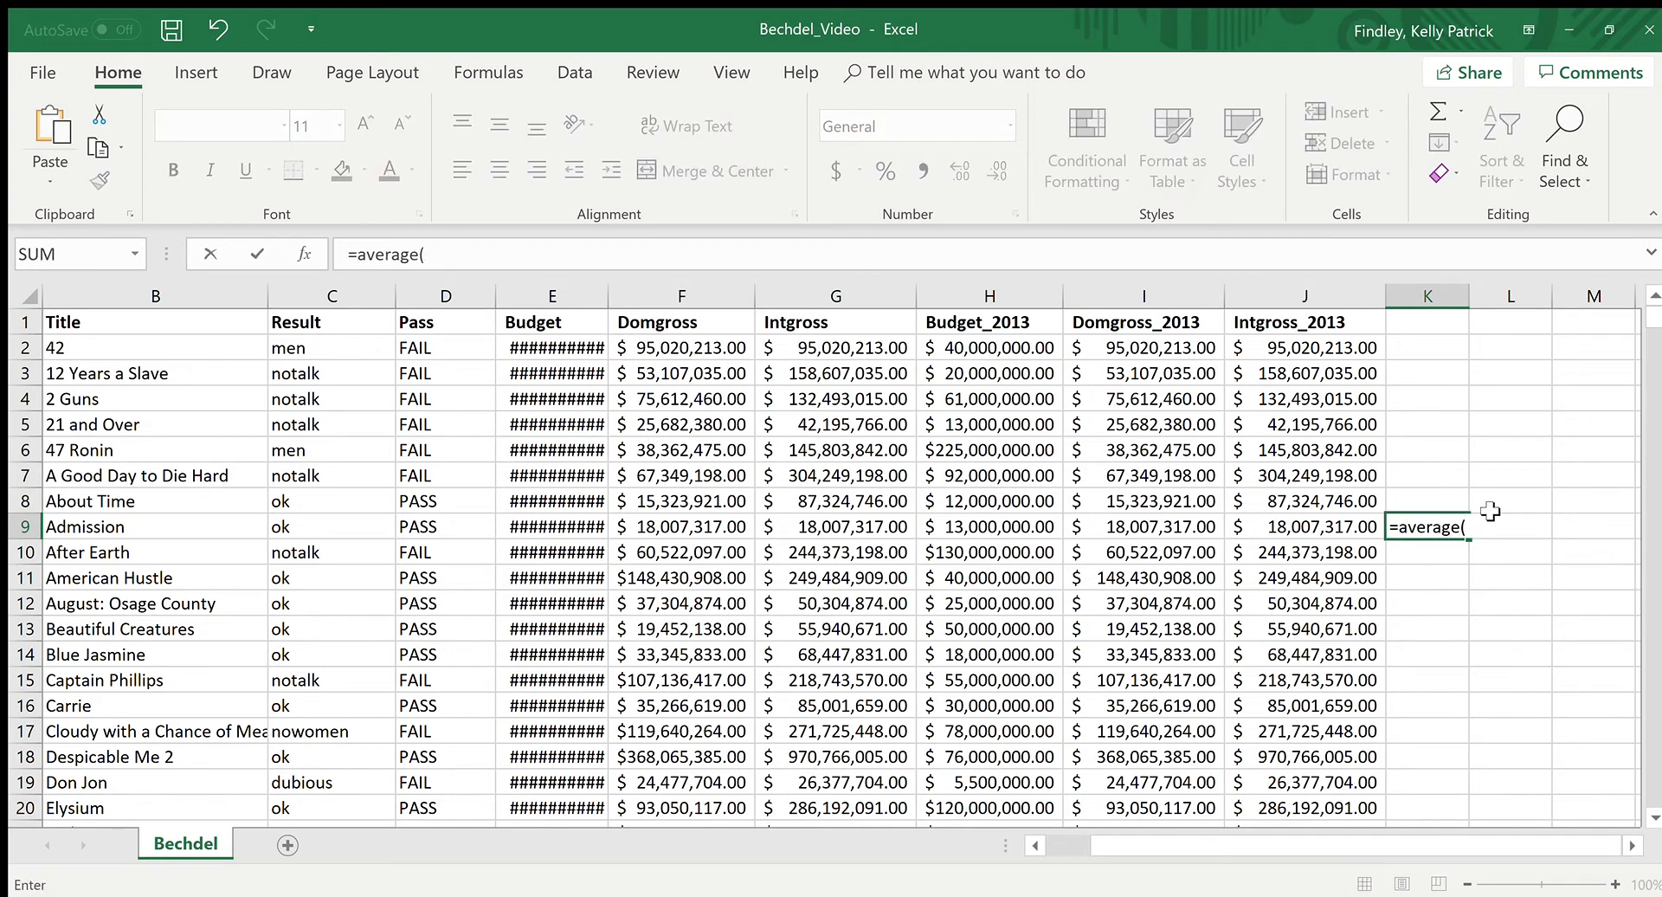
pyautogui.write('(G3:G10)')
pyautogui.press('Return')
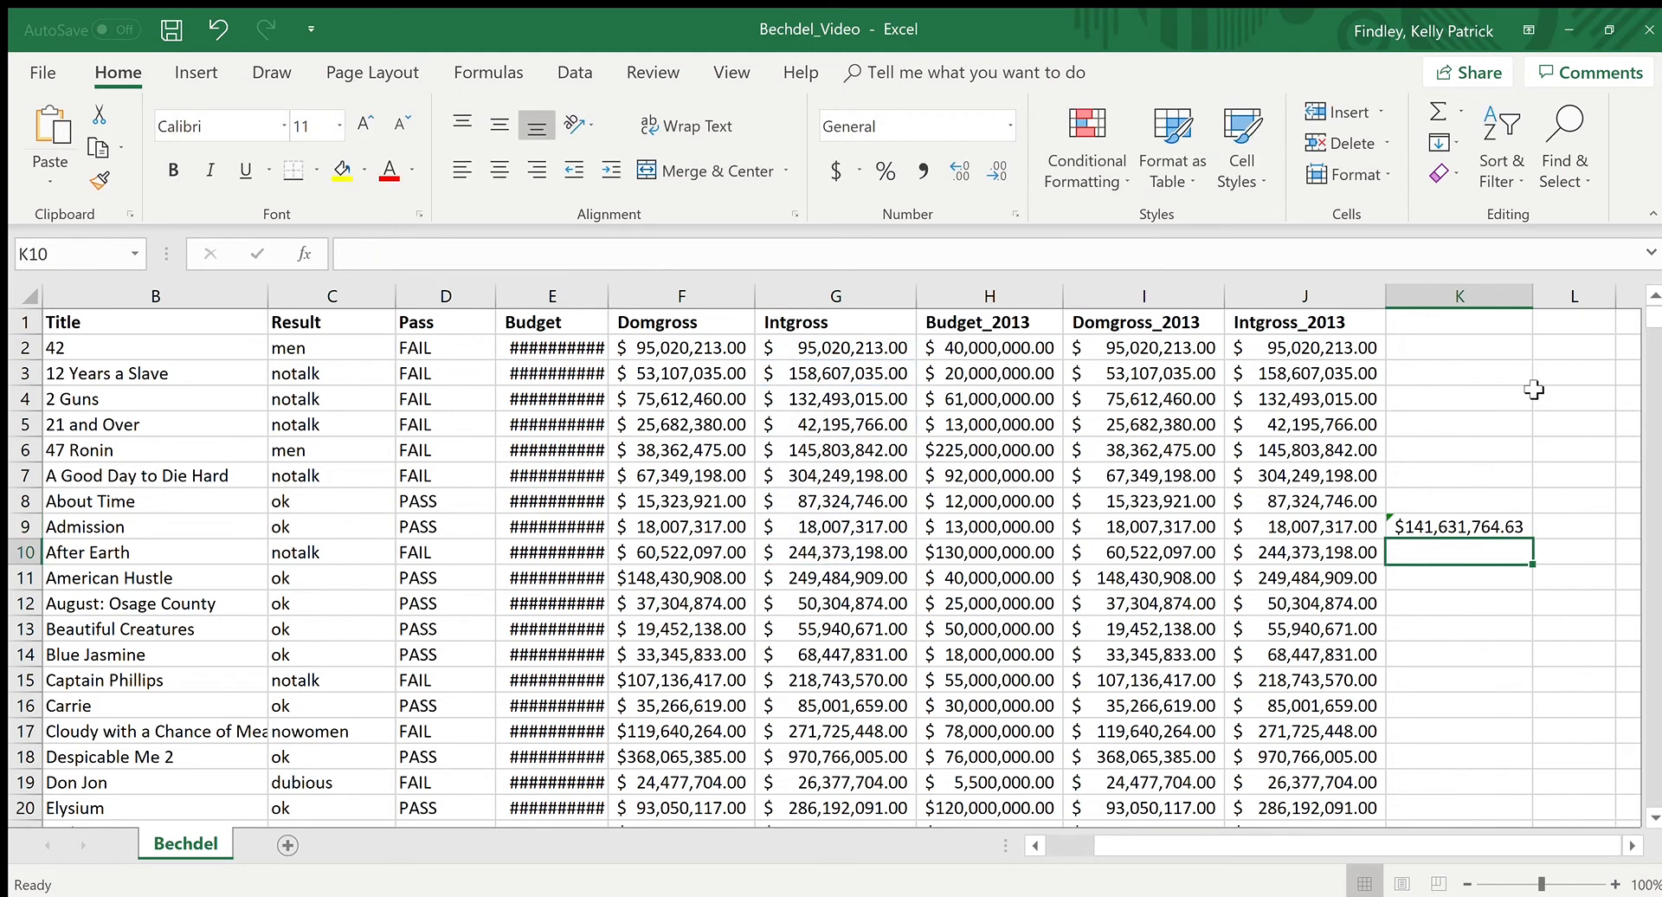
pyautogui.click(1513, 524)
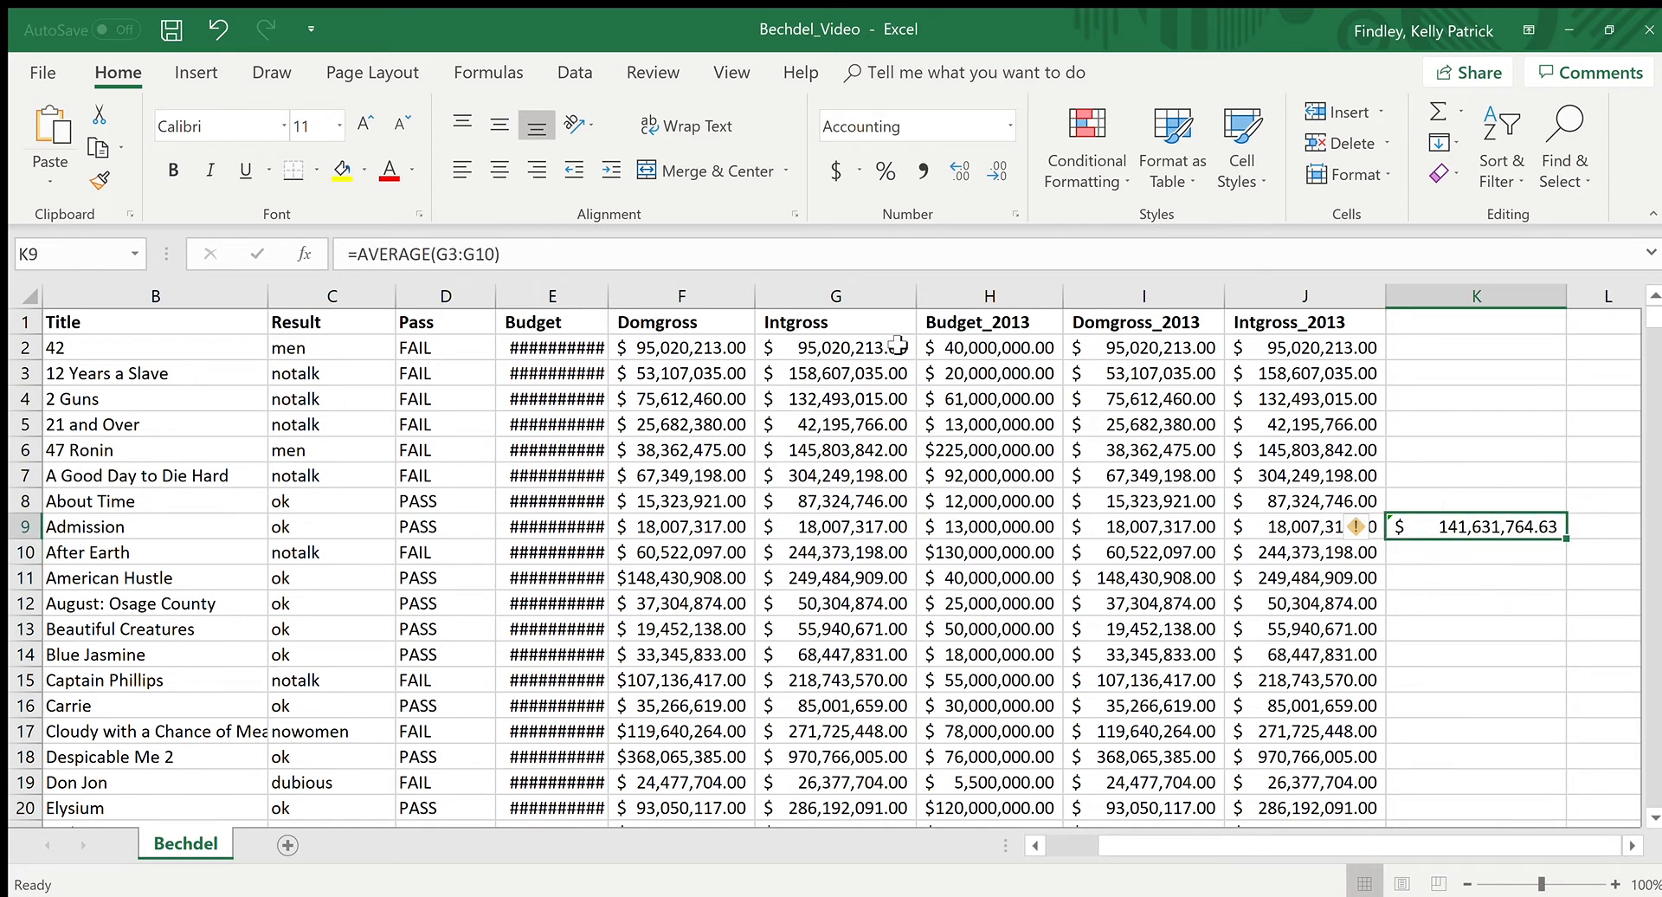
pyautogui.click(531, 252)
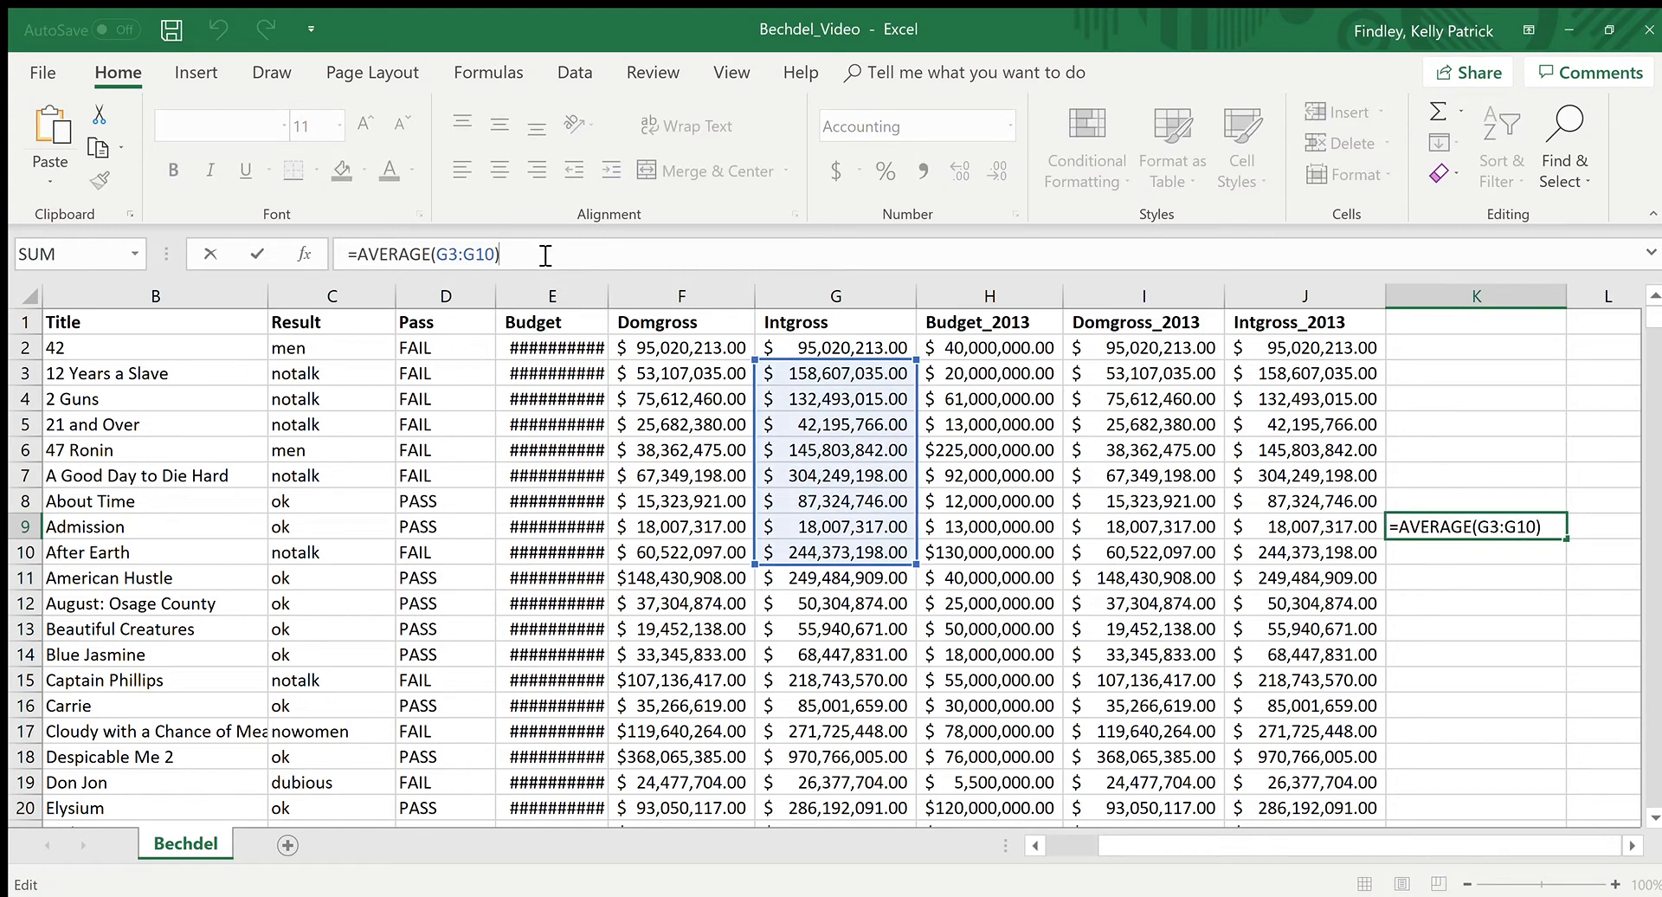
# Step: Close the formula in K9 and inspect the stored contents of Domgross cell F8 in edit mode, leaving it unedited
pyautogui.press('Return')
pyautogui.click(1449, 530)
pyautogui.click(629, 509)
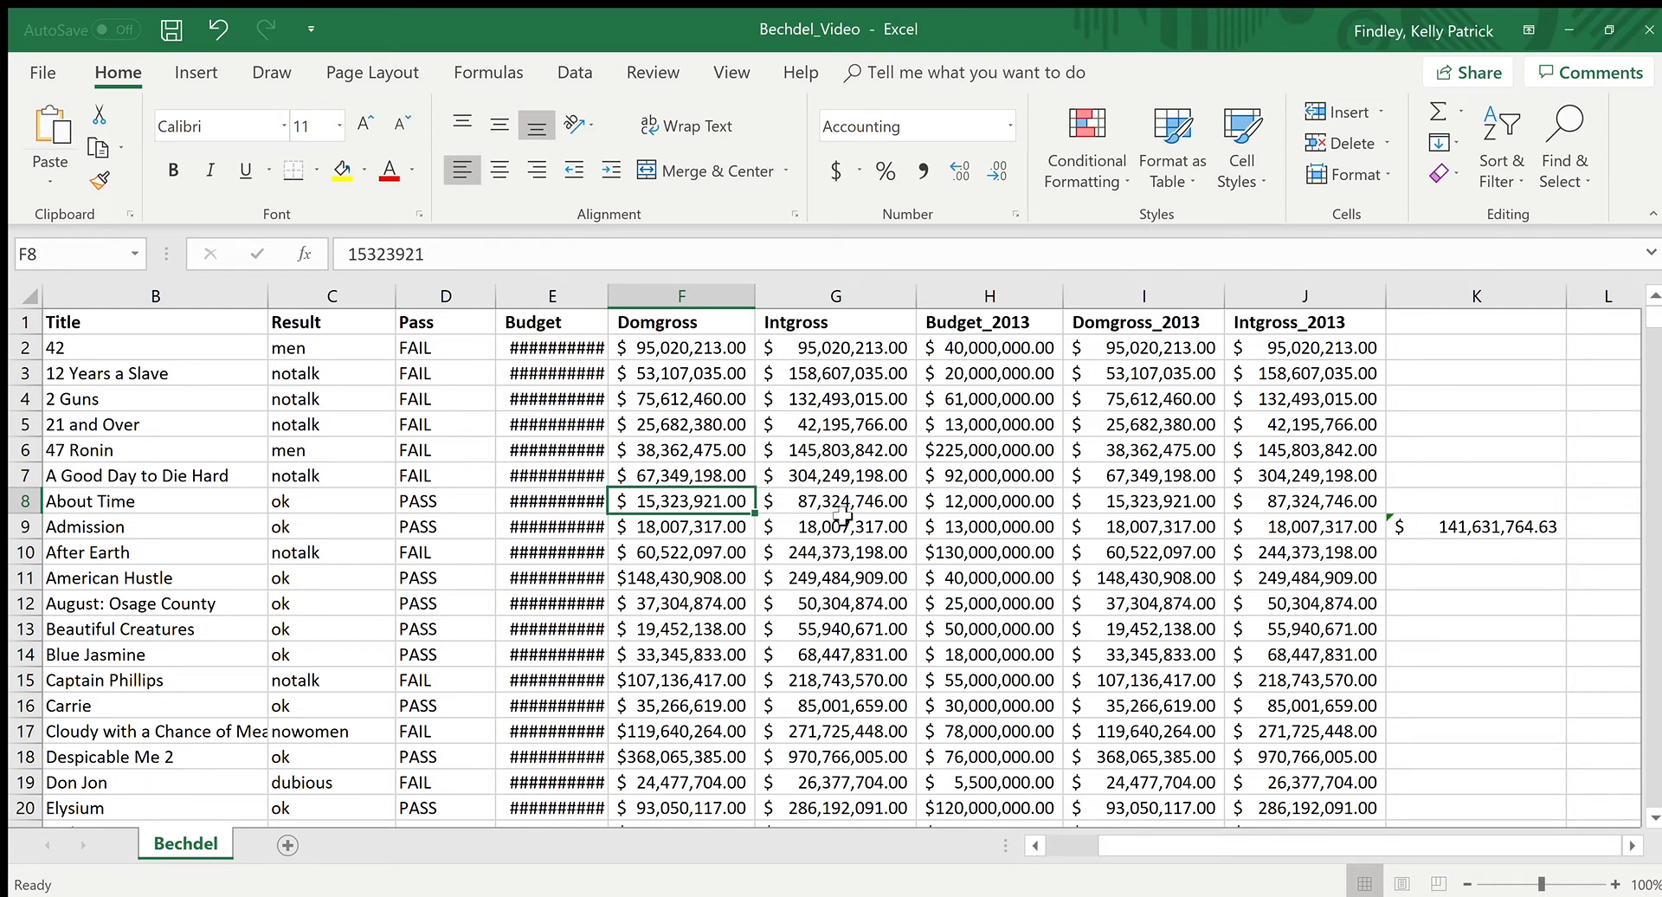
pyautogui.click(514, 257)
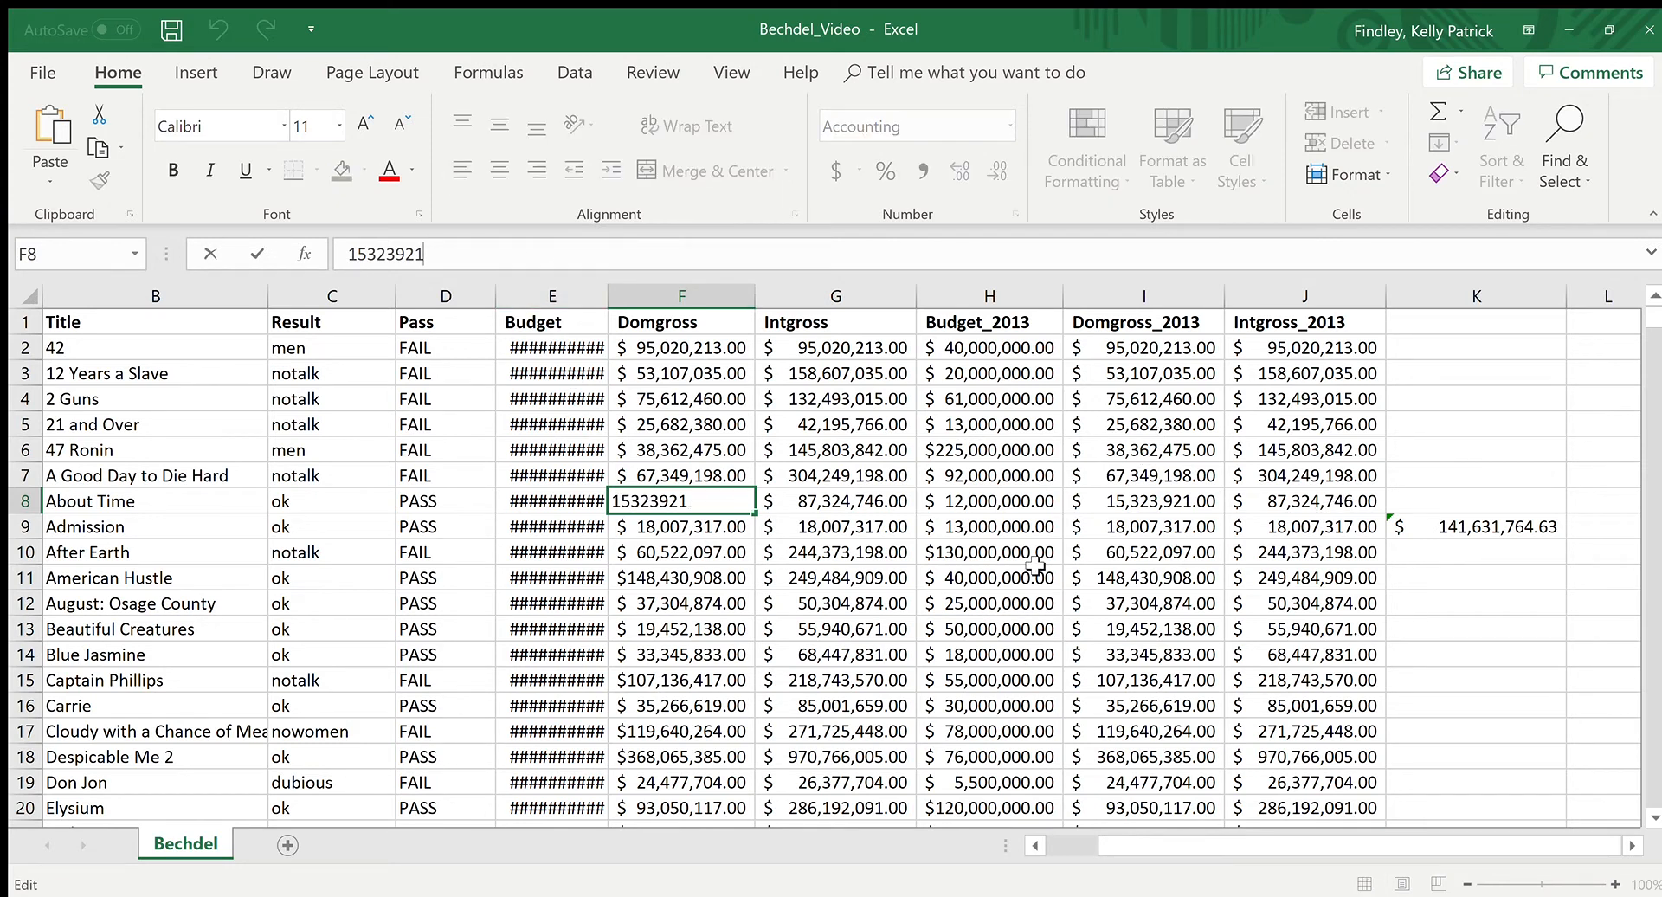
pyautogui.press('Return')
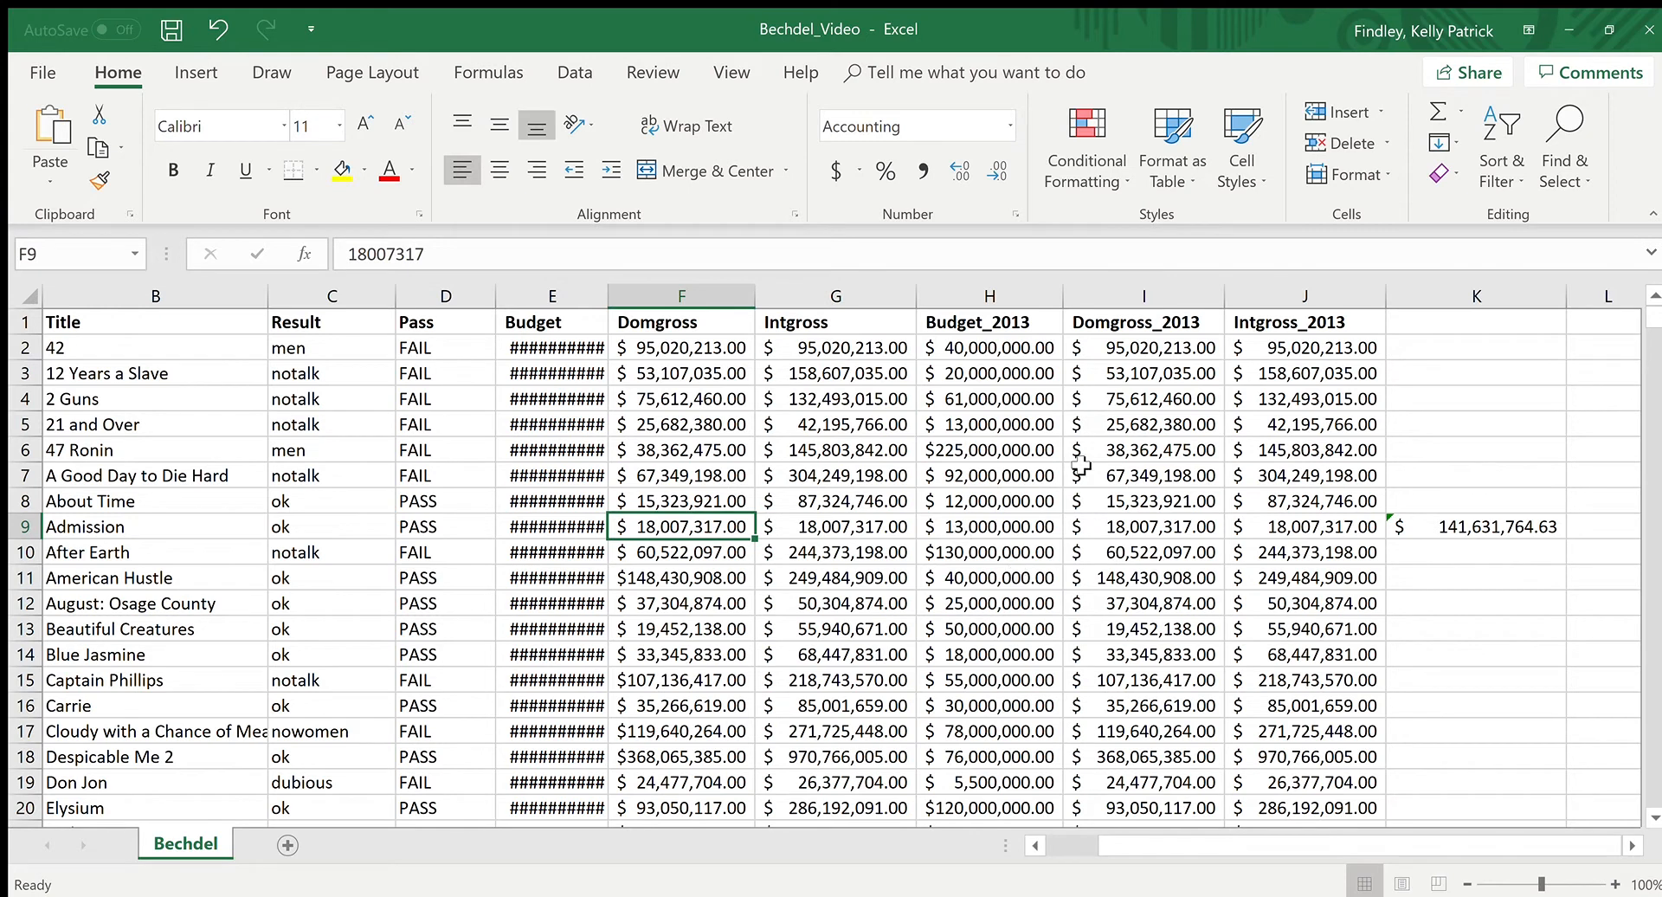
# Step: Open the formula in K9 to examine its highlighted cell range, and leave it unedited with K9 selected again
pyautogui.click(1182, 471)
pyautogui.click(1143, 603)
pyautogui.click(1510, 532)
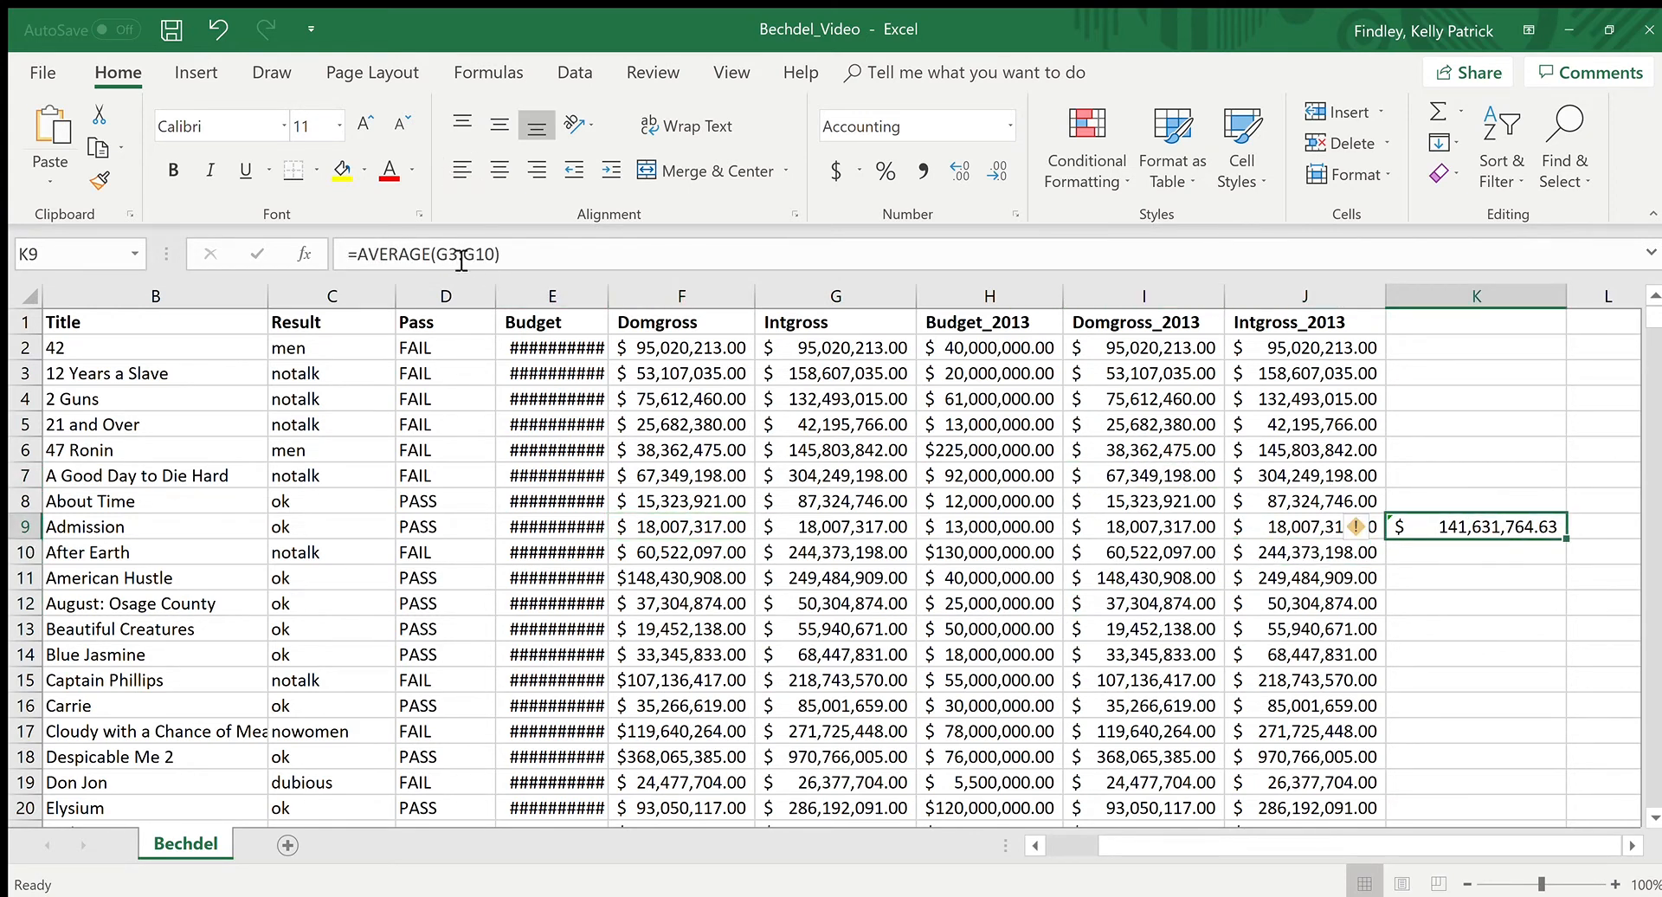
pyautogui.click(558, 257)
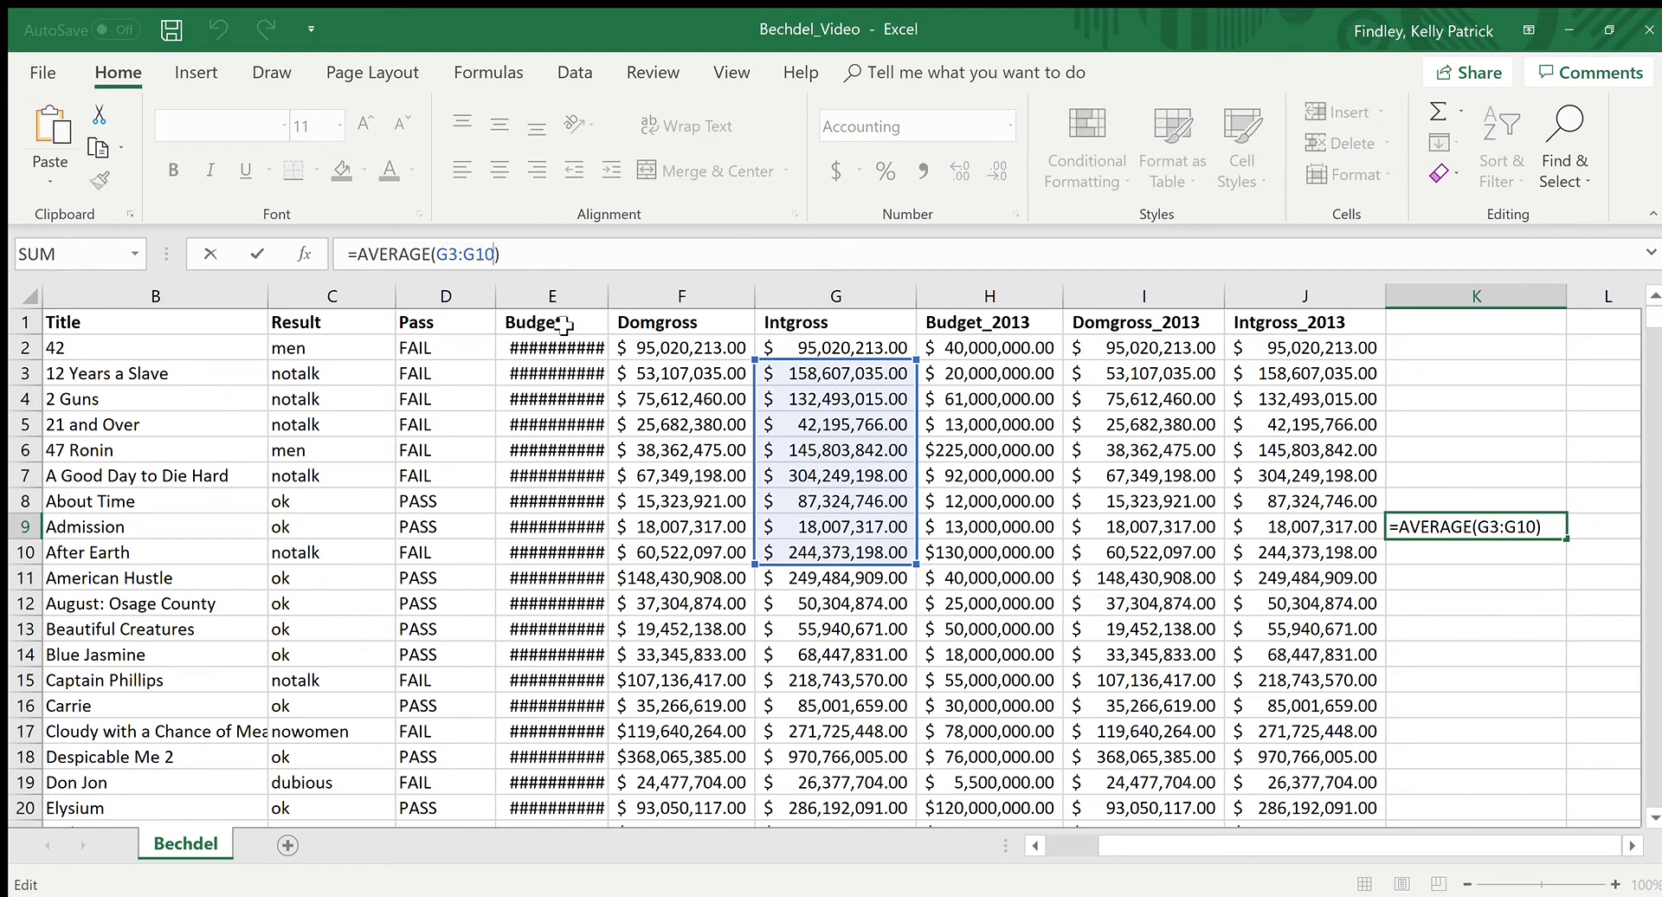
pyautogui.click(1052, 551)
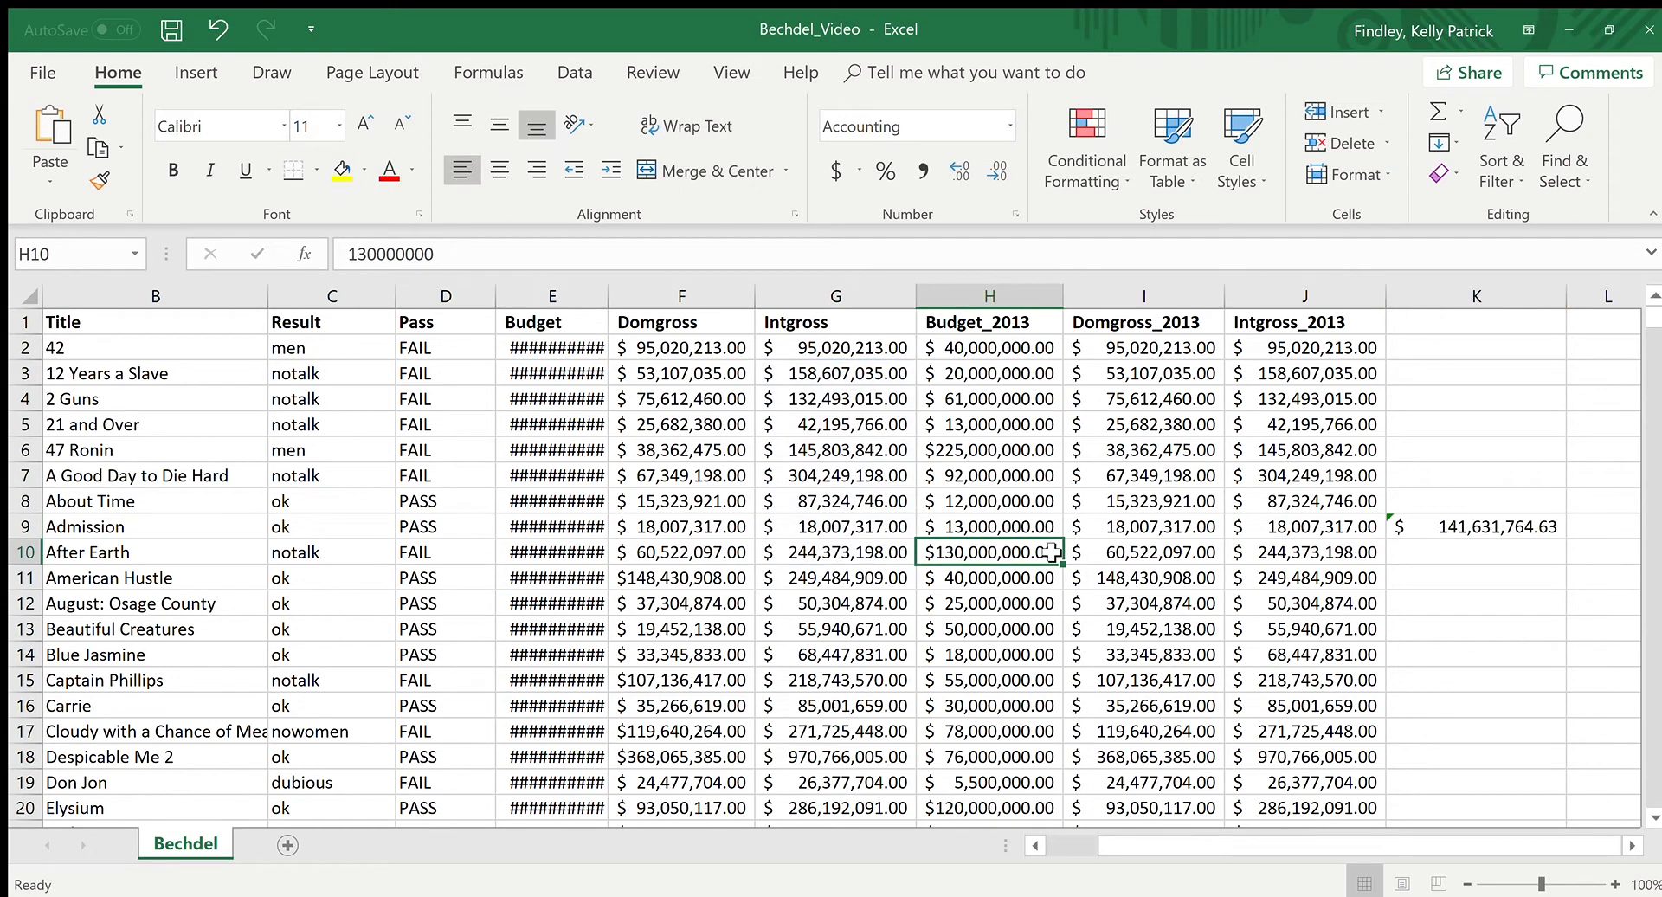
pyautogui.click(1482, 525)
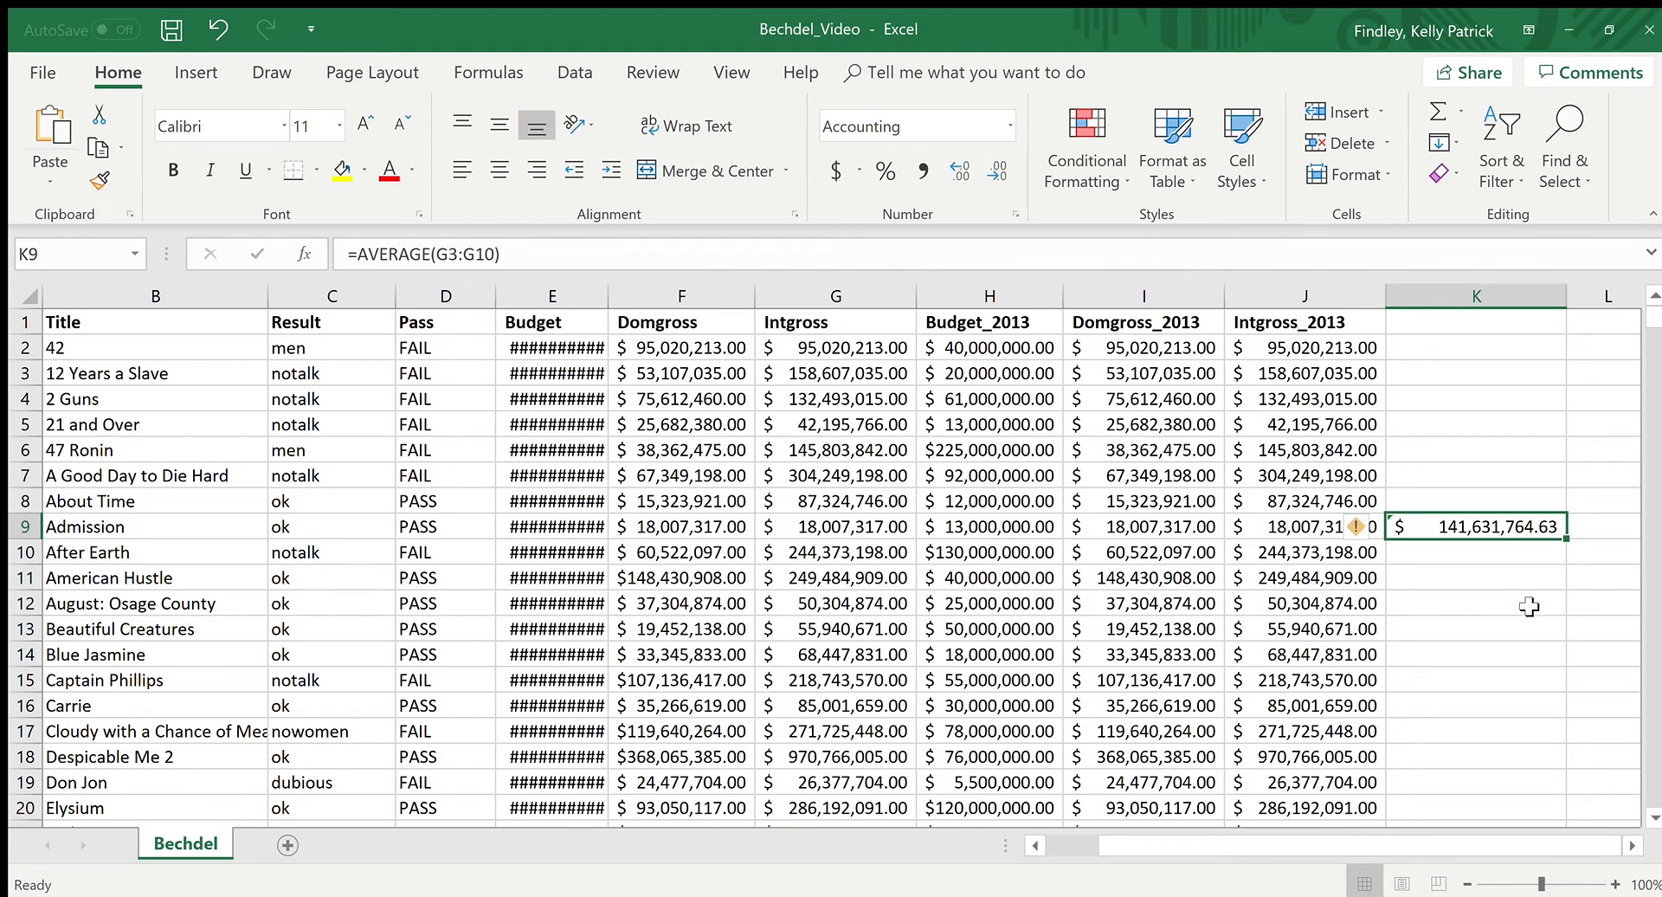
# Step: Move the active cell one cell at a time in all four directions around K9, finishing on K9
pyautogui.press('Return')
pyautogui.press('Right')
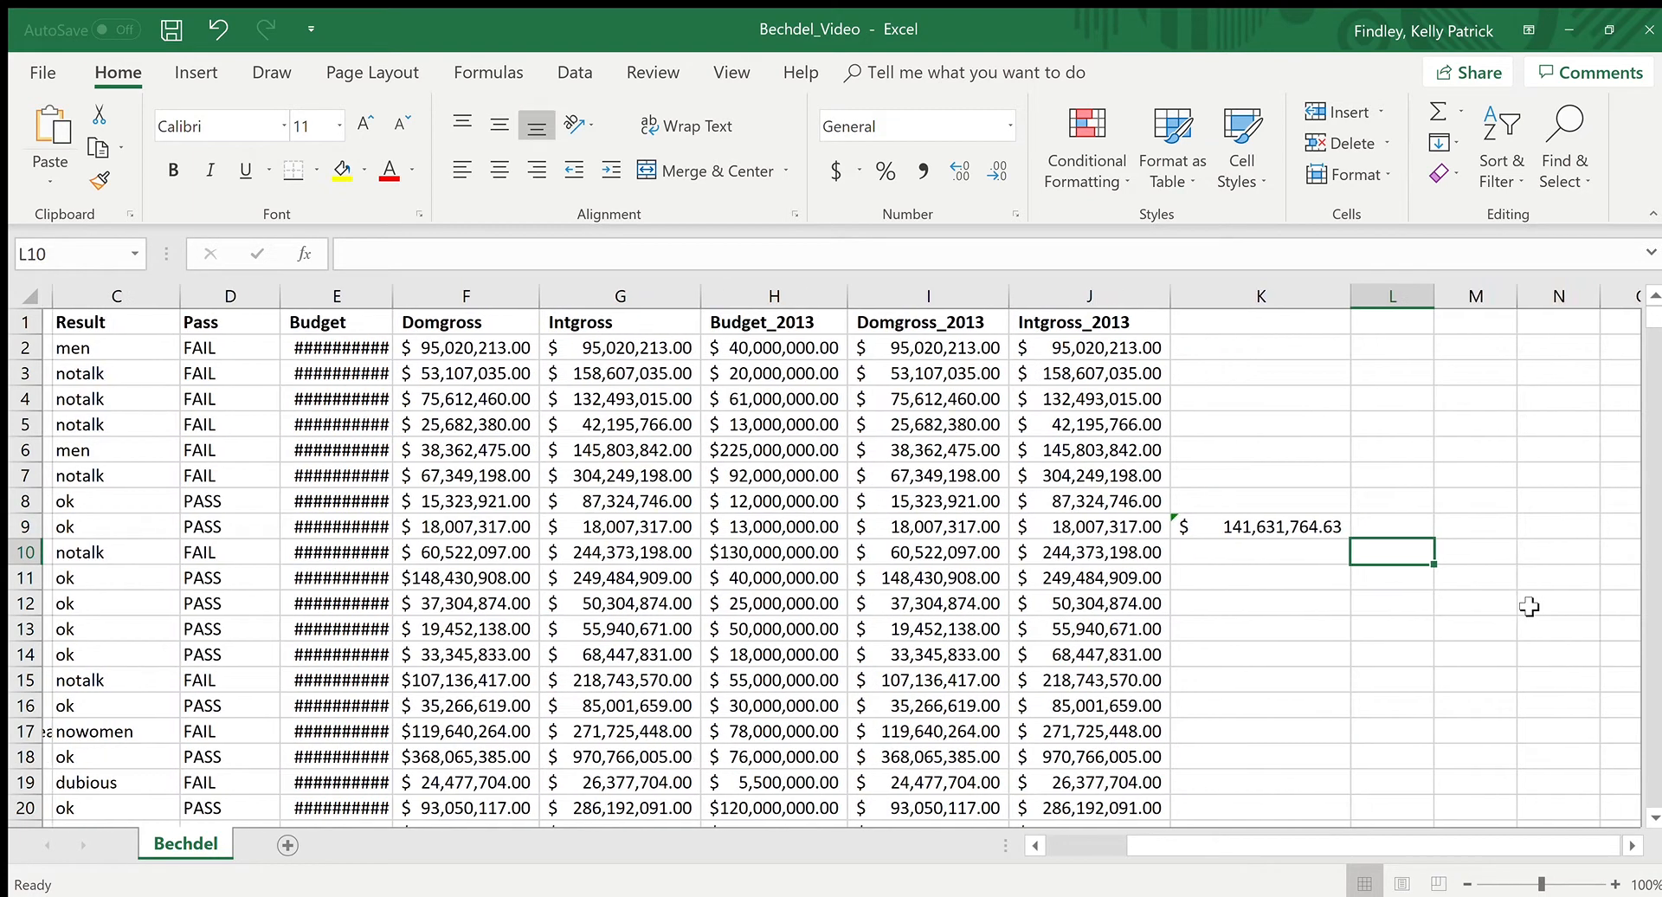
pyautogui.press('Left')
pyautogui.press('Up')
pyautogui.press('Down')
pyautogui.press('Up')
pyautogui.press('Up')
pyautogui.press('Up')
pyautogui.press('Up')
pyautogui.press('Down')
pyautogui.press('Down')
pyautogui.press('Down')
pyautogui.press('Left')
pyautogui.press('Left')
pyautogui.press('Right')
pyautogui.press('Right')
pyautogui.press('Right')
pyautogui.press('Left')
pyautogui.press('Down')
pyautogui.press('Up')
pyautogui.press('Down')
pyautogui.press('Up')
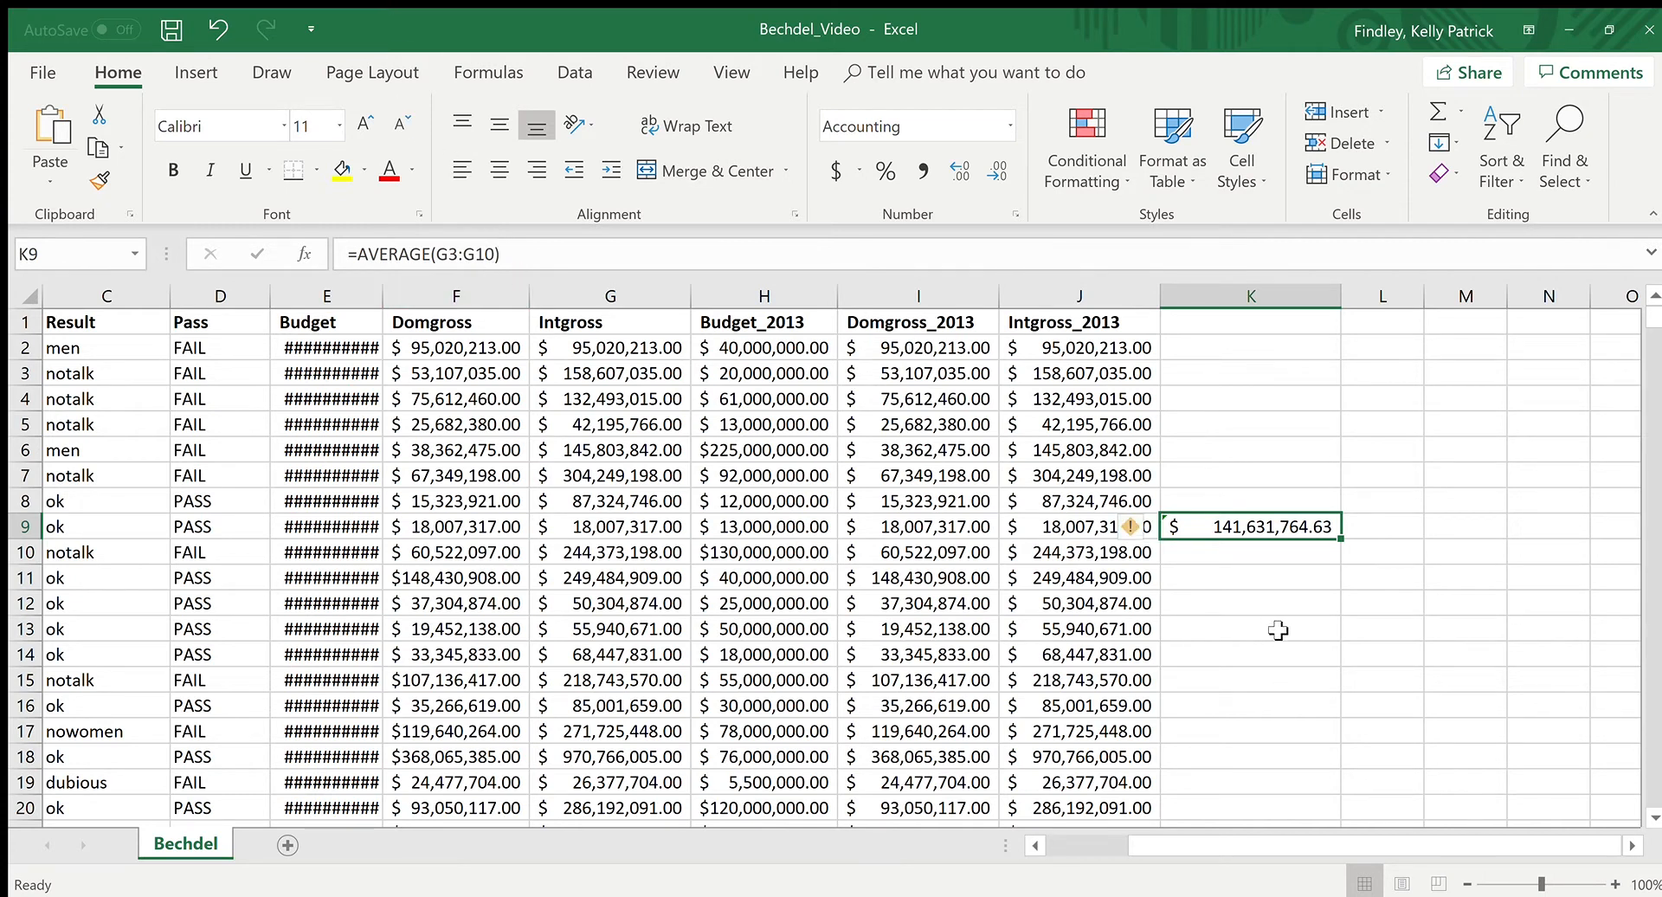
# Step: Inspect the stored values behind the hash signs in the Budget column, including cells E2 to E6 and E13
pyautogui.click(1206, 684)
pyautogui.moveTo(1304, 844); pyautogui.dragTo(1174, 821)
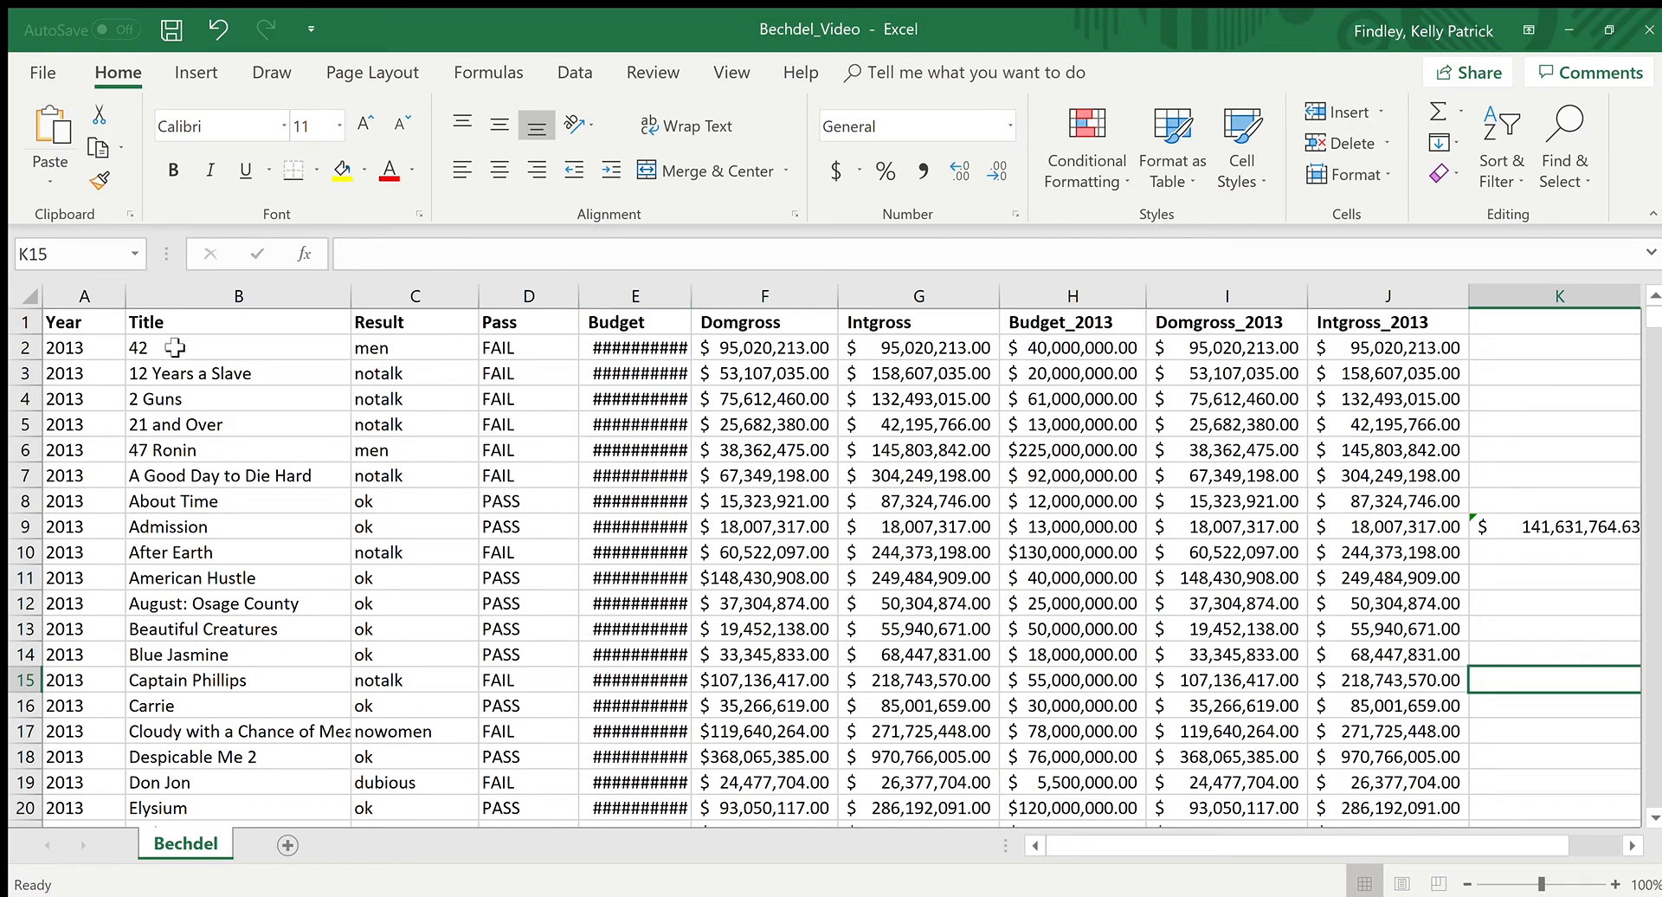
pyautogui.click(663, 351)
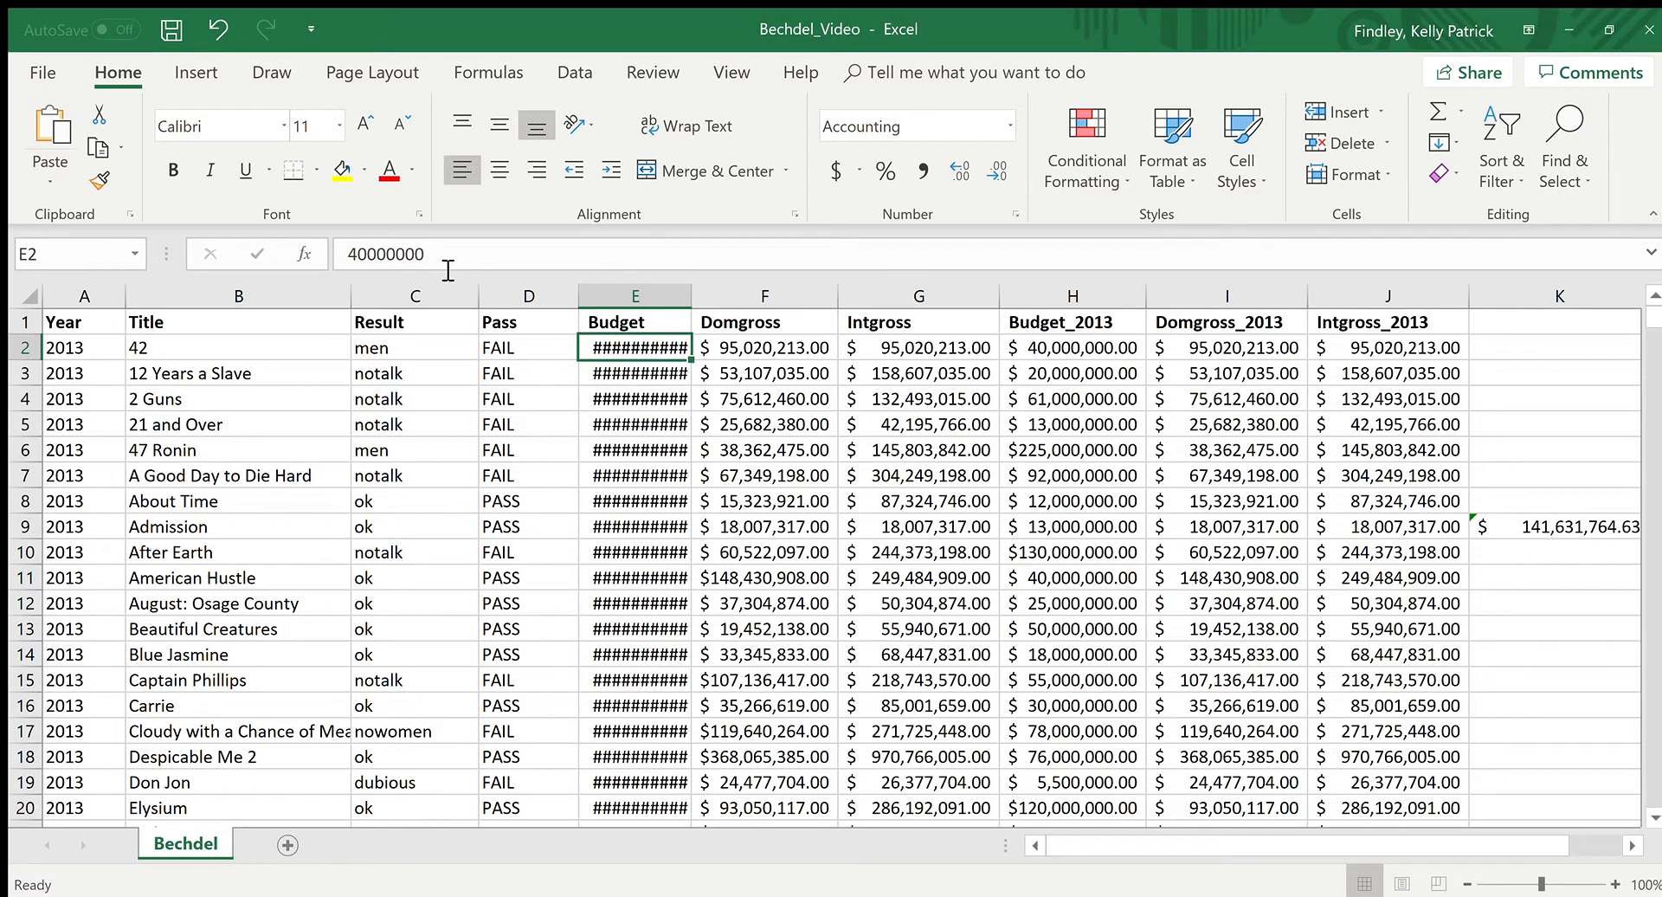
pyautogui.press('Down')
pyautogui.press('Down')
pyautogui.press('Down')
pyautogui.press('Down')
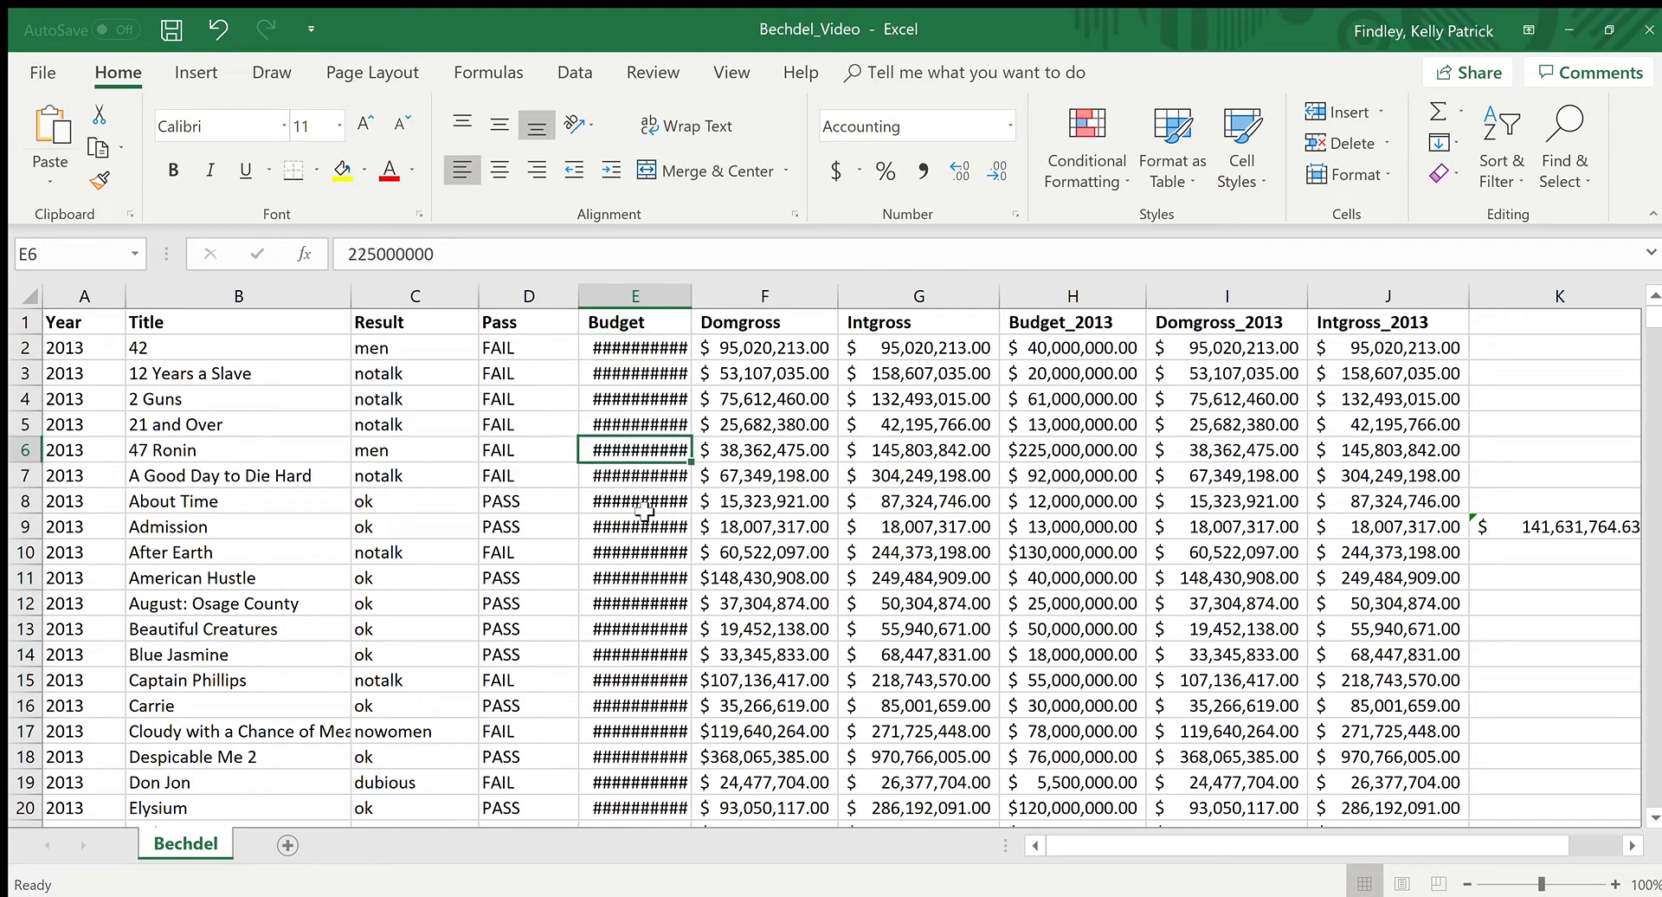
pyautogui.click(655, 627)
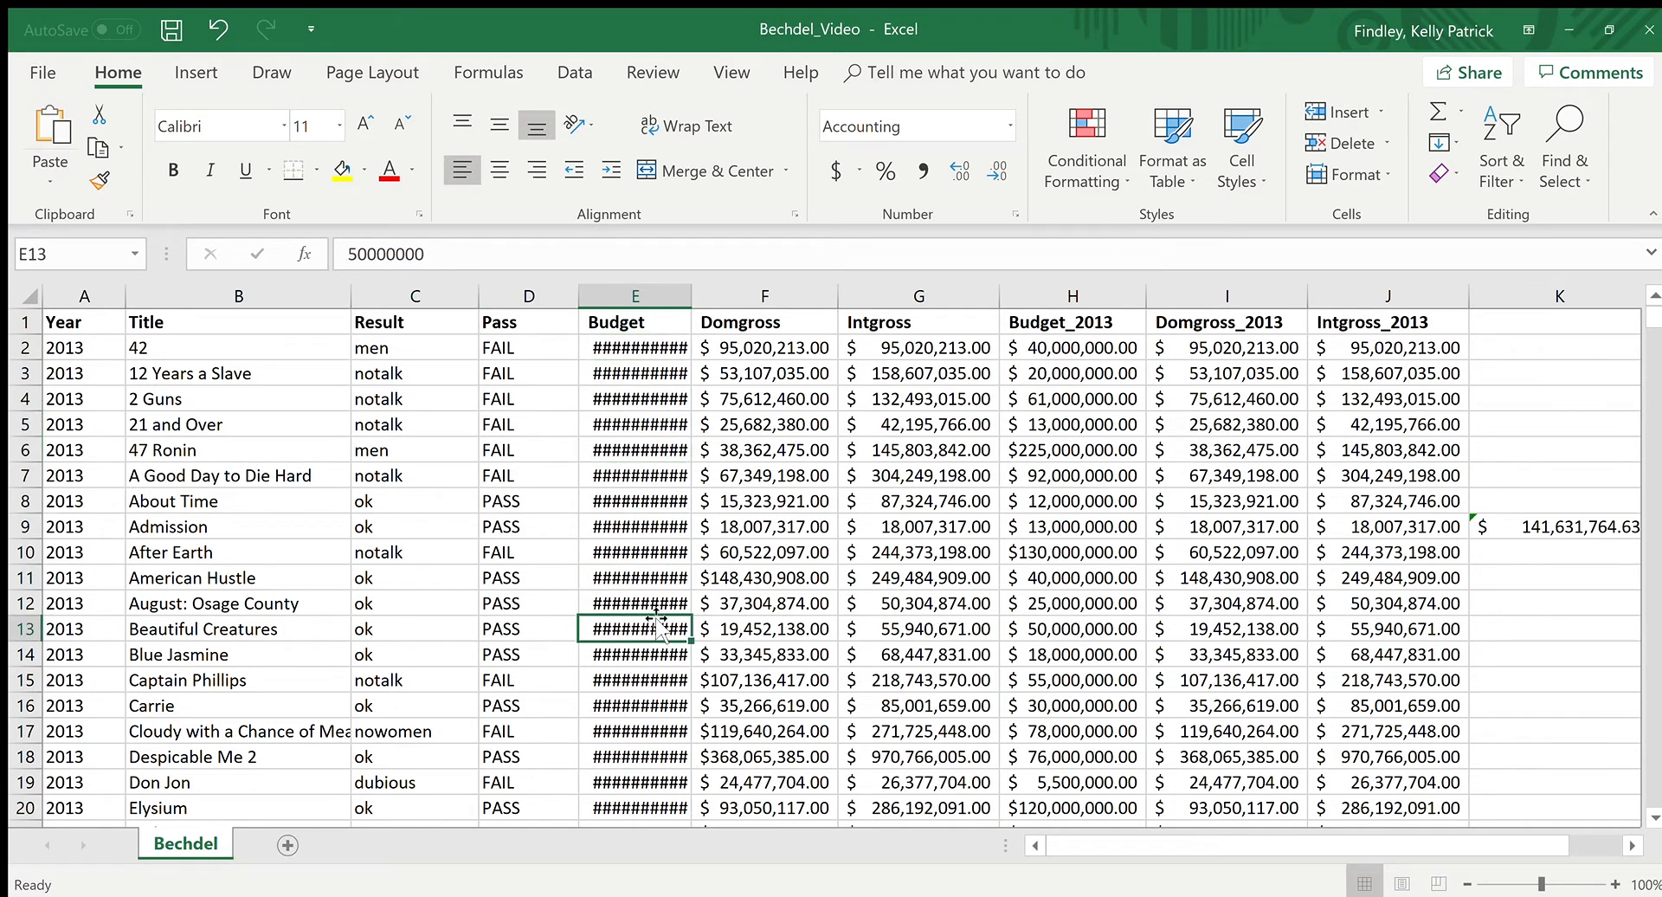
# Step: Try a wider manual width on Budget column E, take it back, and AutoFit the column to its amounts
pyautogui.click(647, 347)
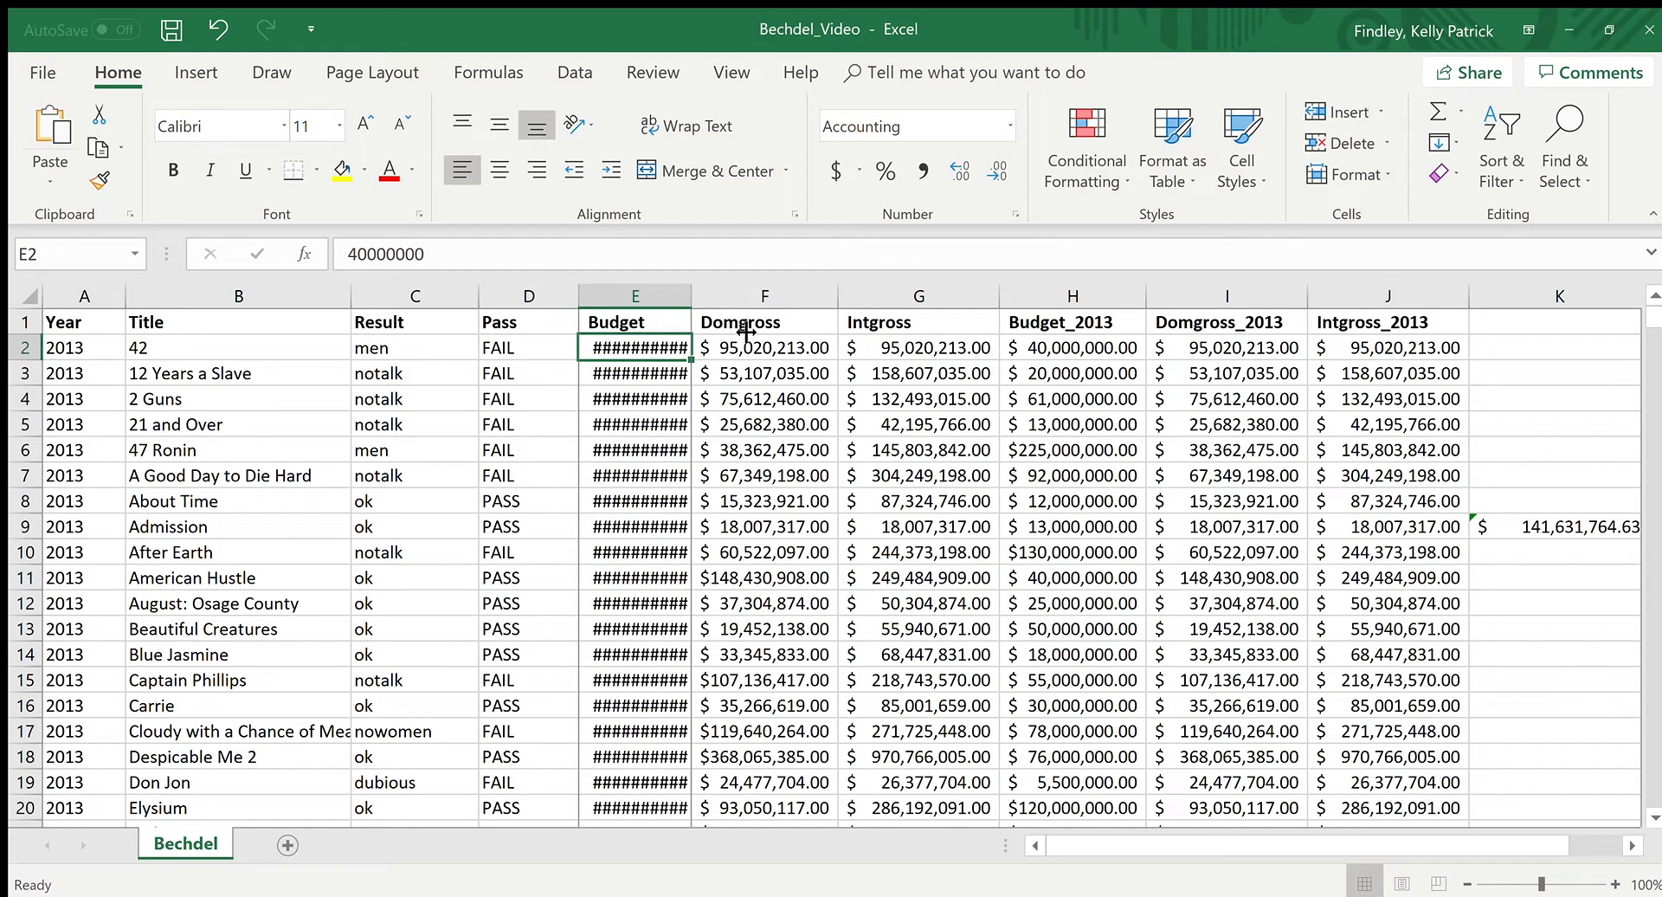
pyautogui.moveTo(692, 297); pyautogui.dragTo(729, 298)
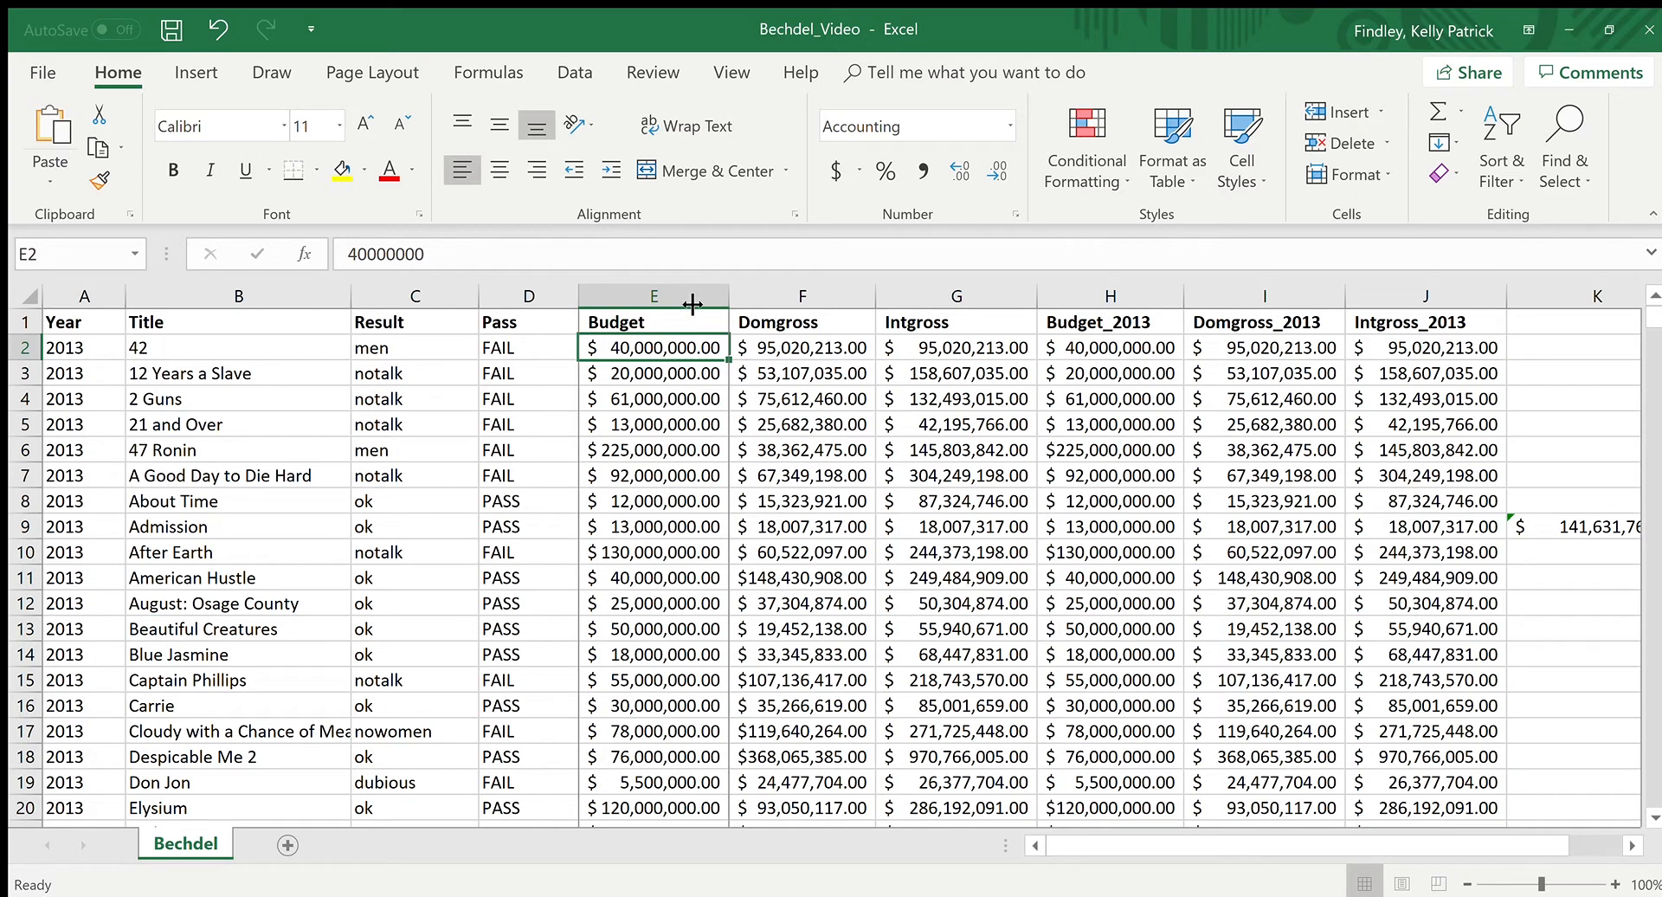
pyautogui.hotkey('ctrl', 'z')
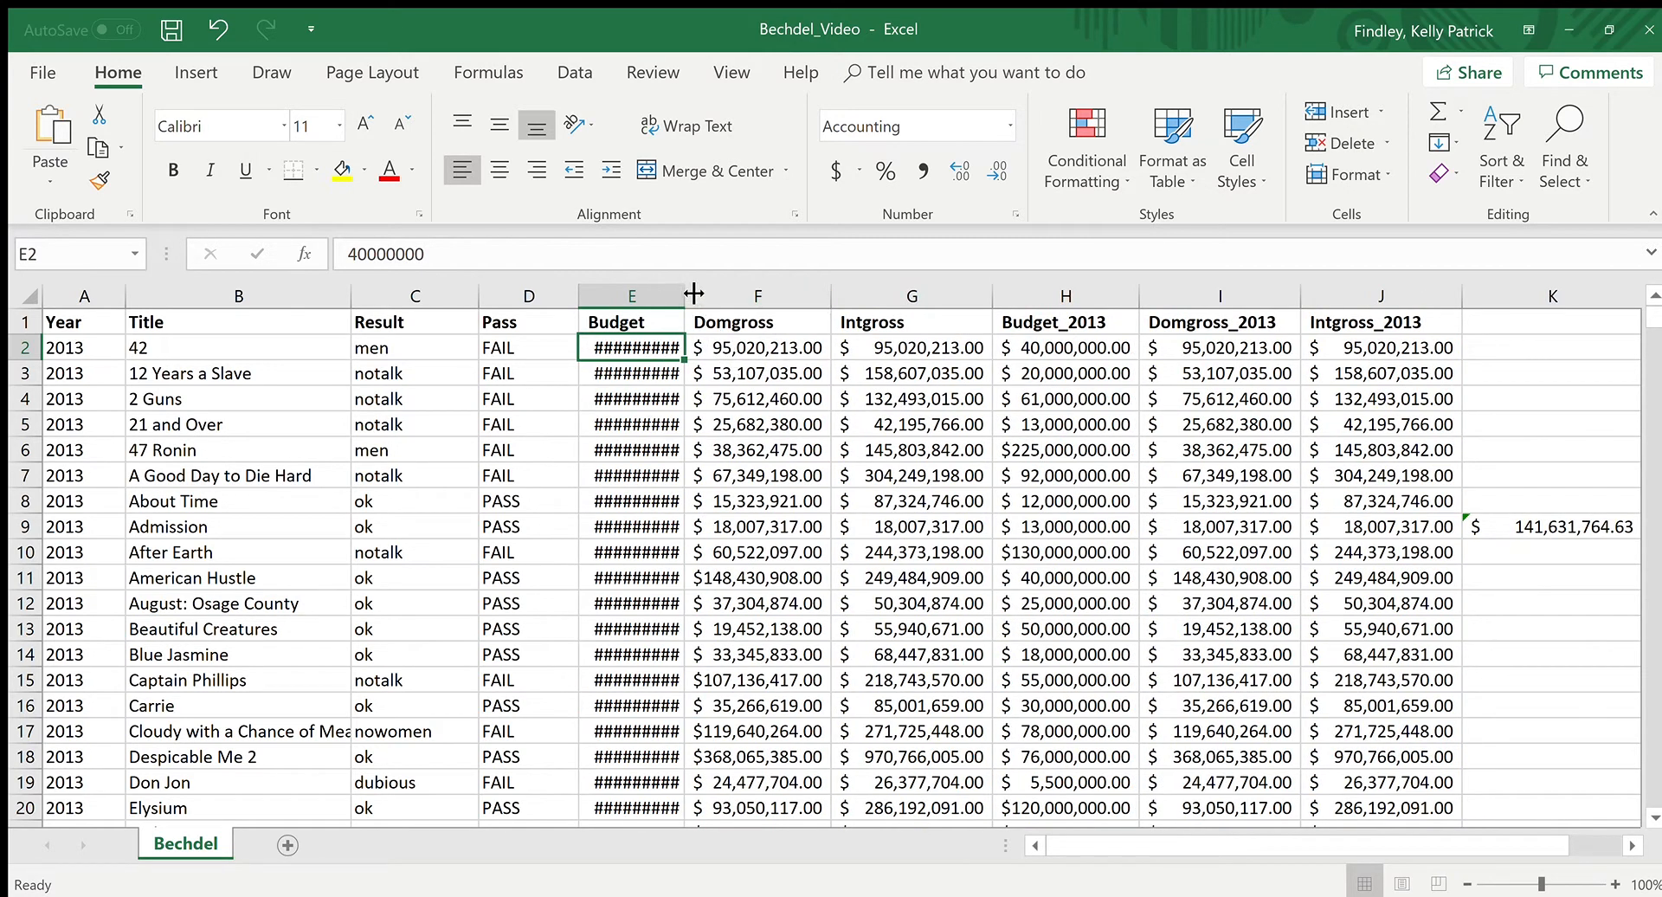
pyautogui.doubleClick(688, 296)
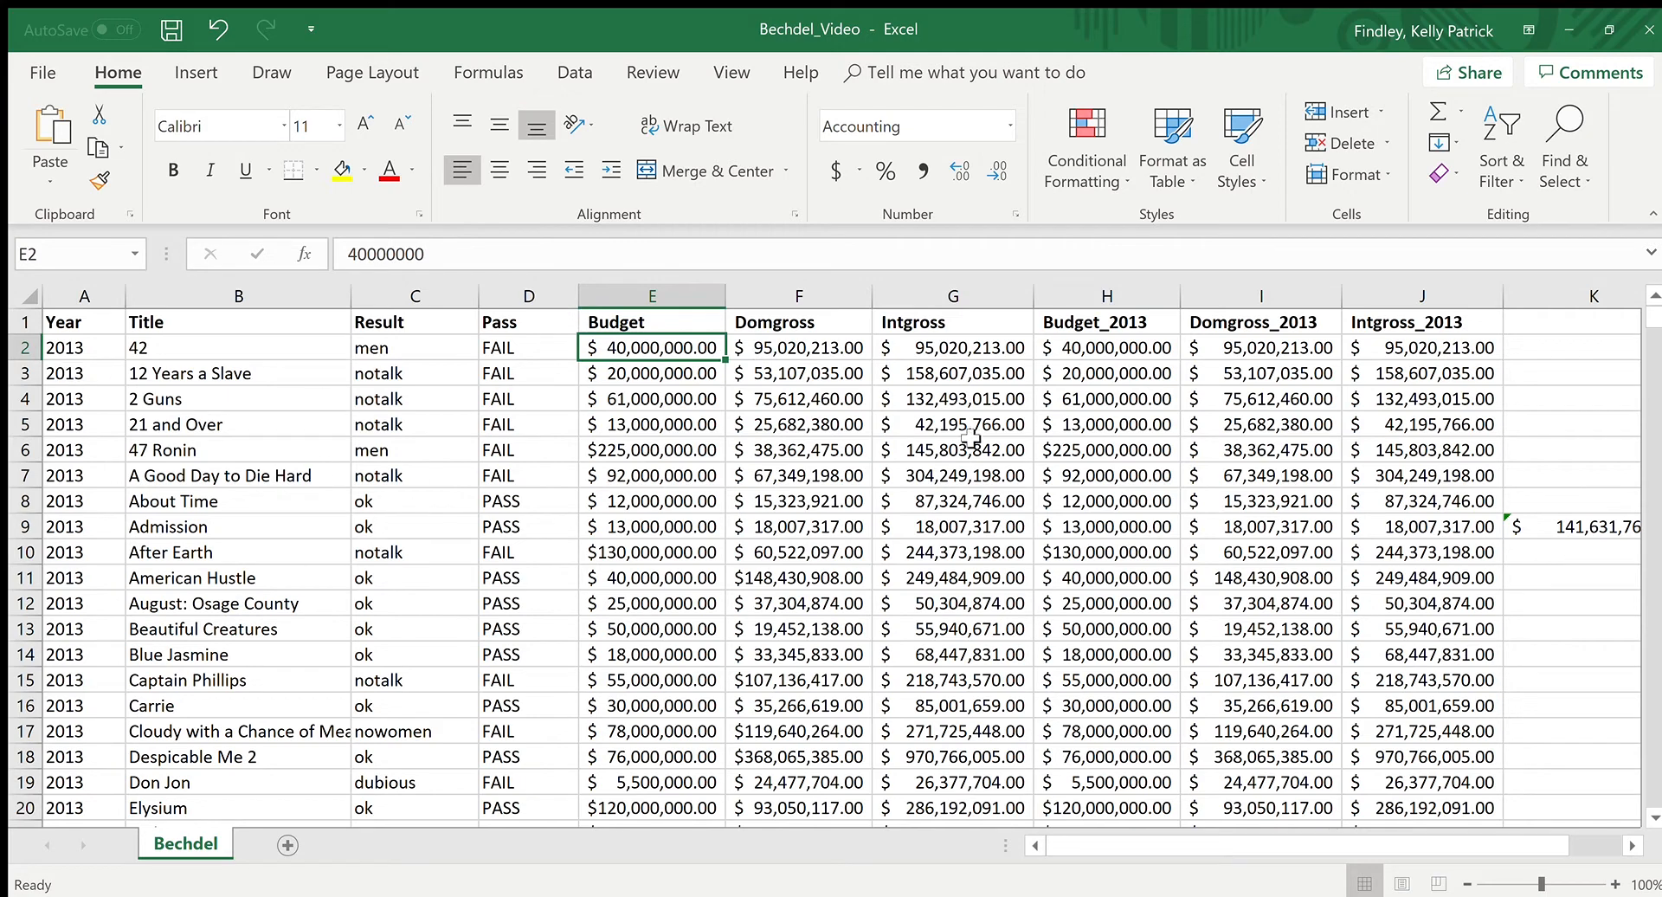
# Step: Inspect the cut-off title in B17, AutoFit Title column B to its longest entry, and look over the rows below
pyautogui.scroll(-2, 900, 528)
pyautogui.scroll(2, 831, 515)
pyautogui.scroll(-5, 433, 553)
pyautogui.scroll(5, 424, 575)
pyautogui.click(286, 731)
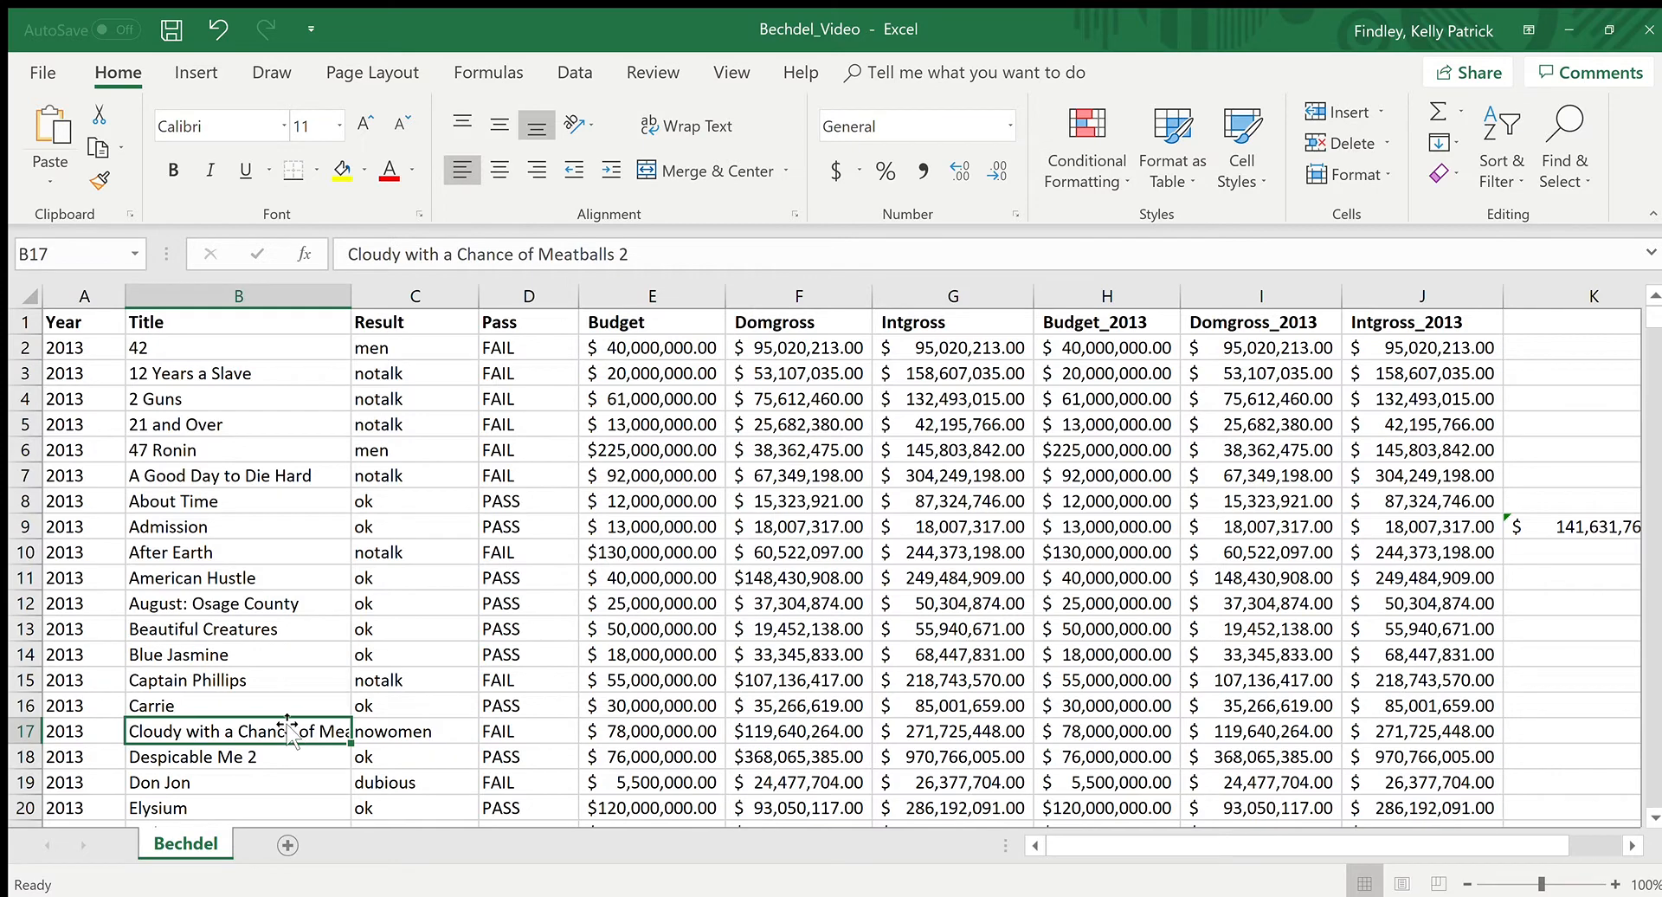
pyautogui.scroll(-3, 265, 684)
pyautogui.scroll(3, 262, 692)
pyautogui.doubleClick(368, 305)
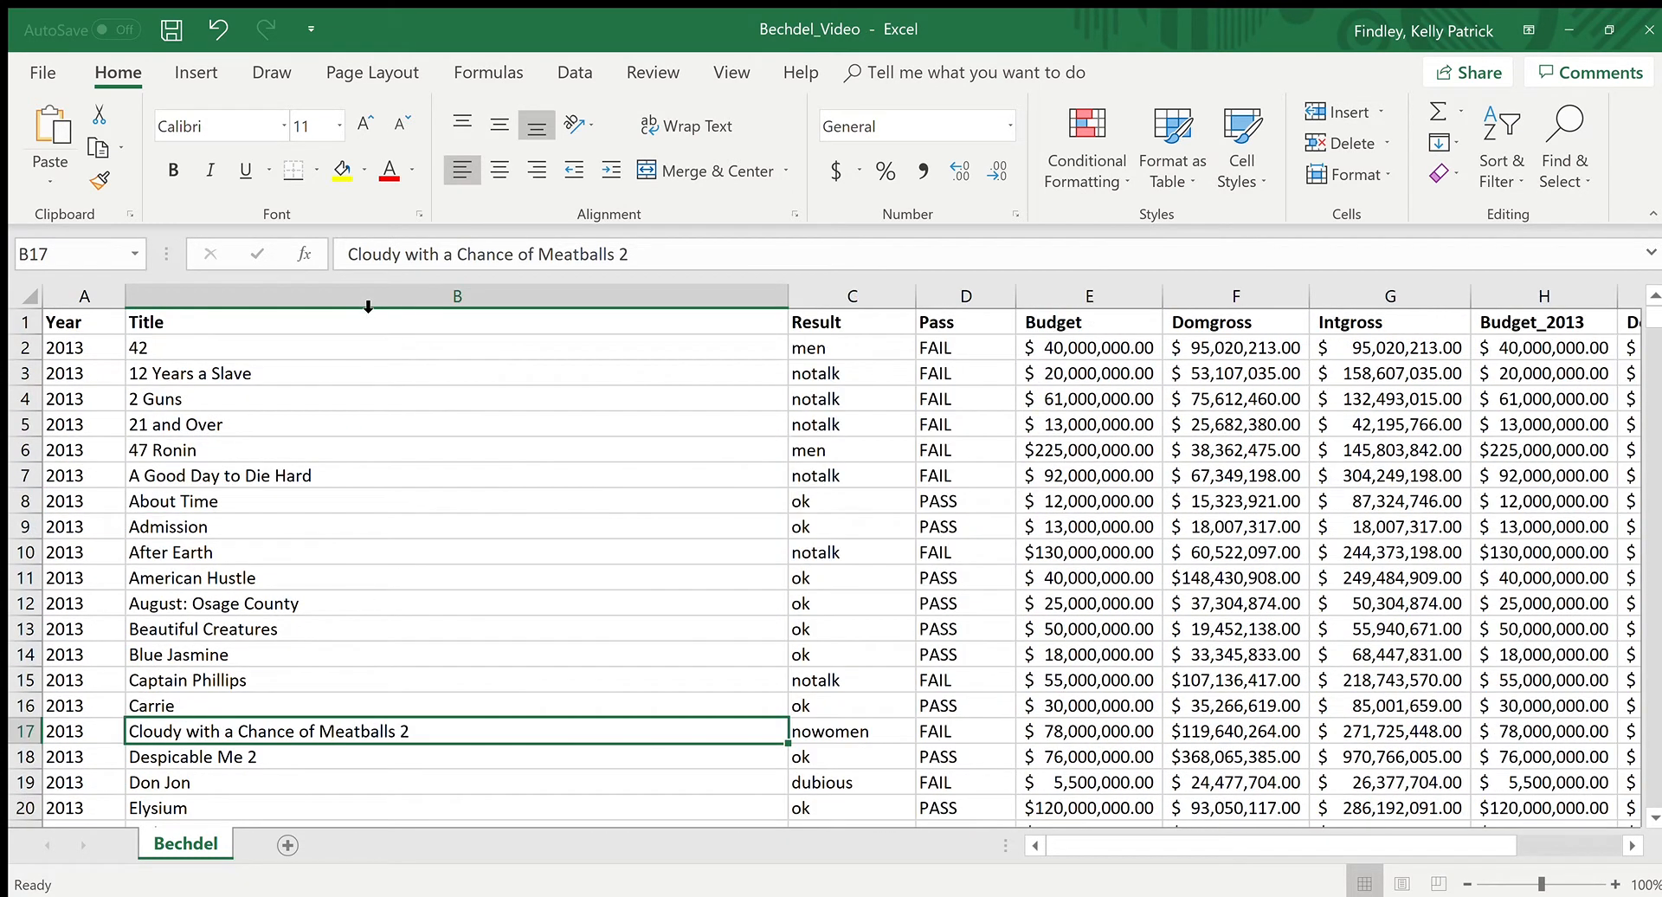
pyautogui.scroll(-1, 741, 454)
pyautogui.scroll(1, 742, 455)
pyautogui.scroll(-14, 735, 491)
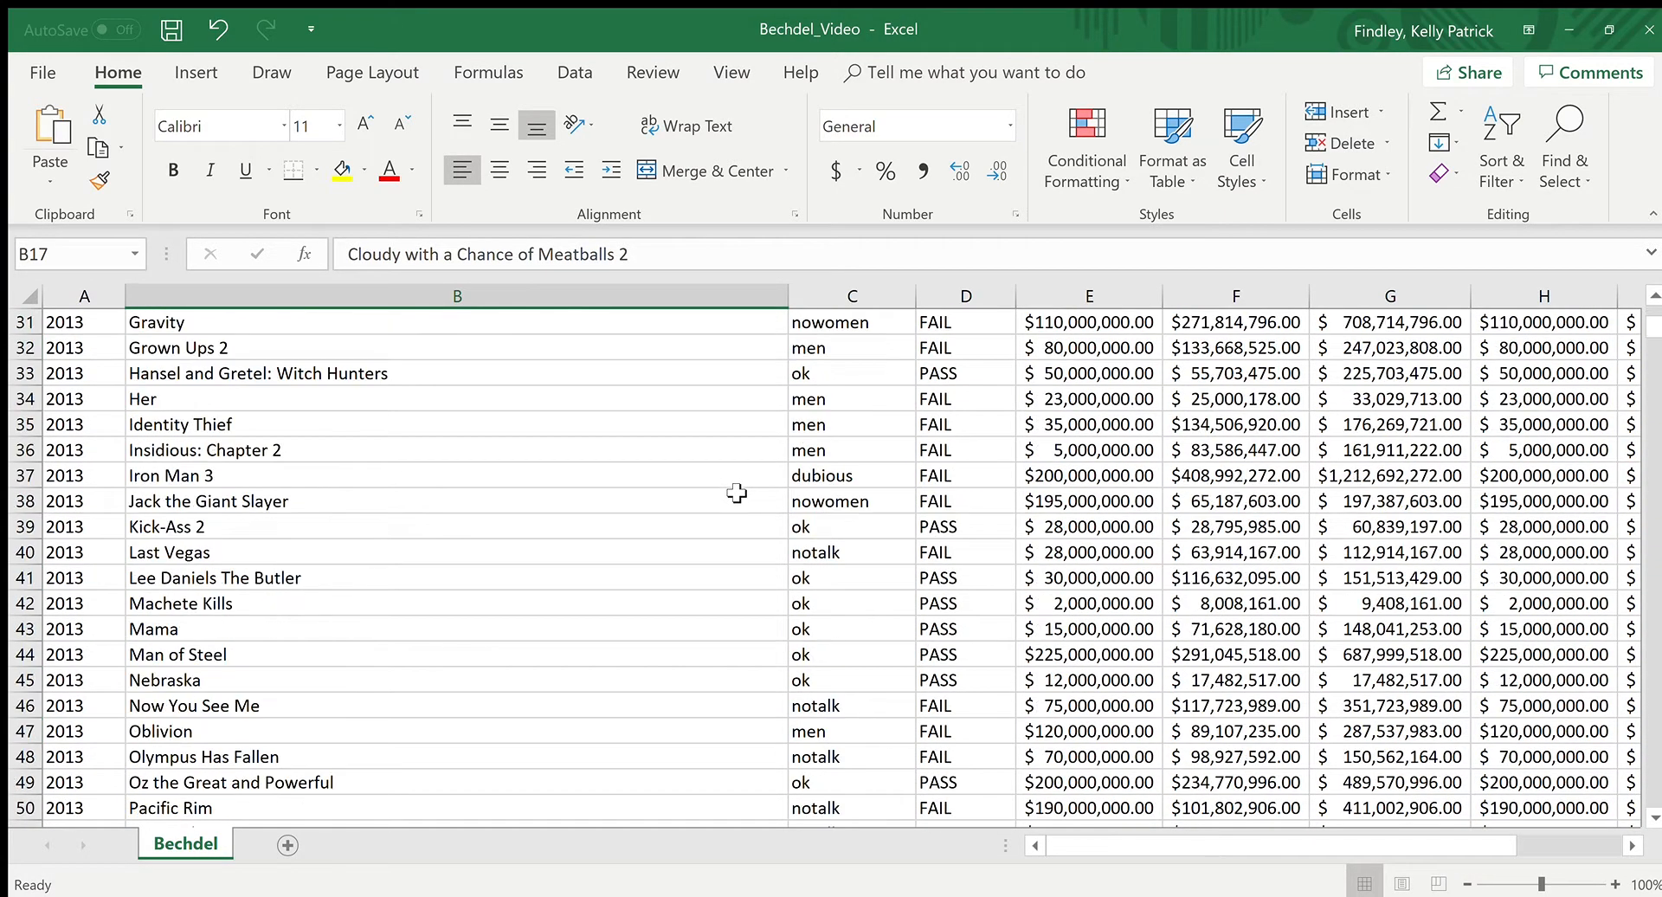
pyautogui.scroll(14, 741, 499)
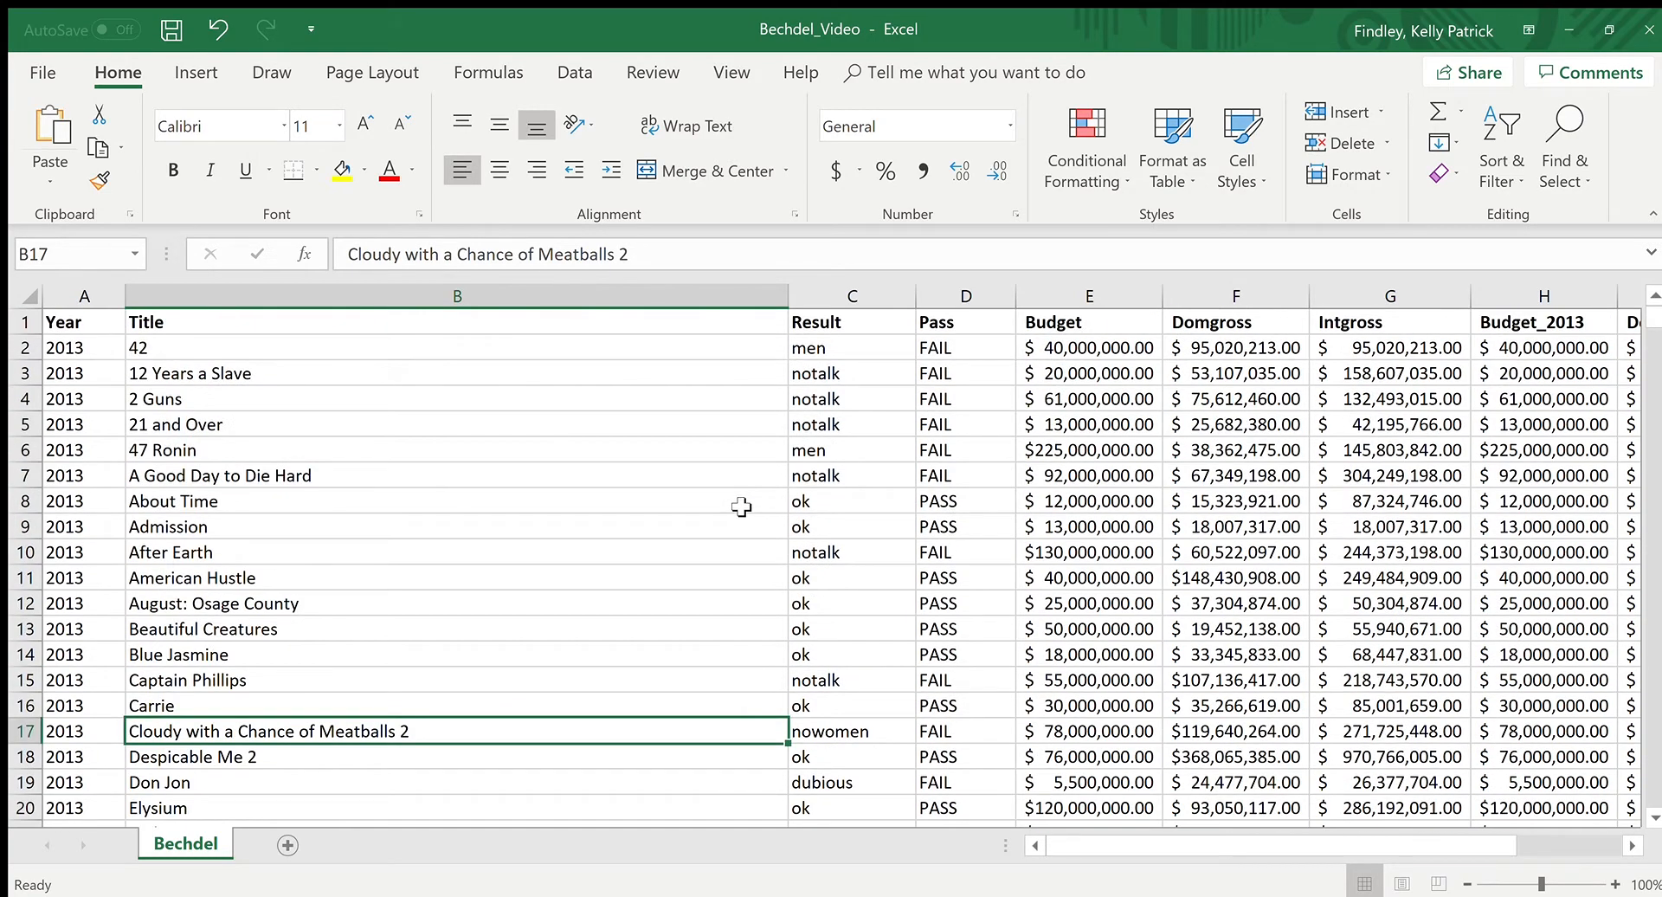